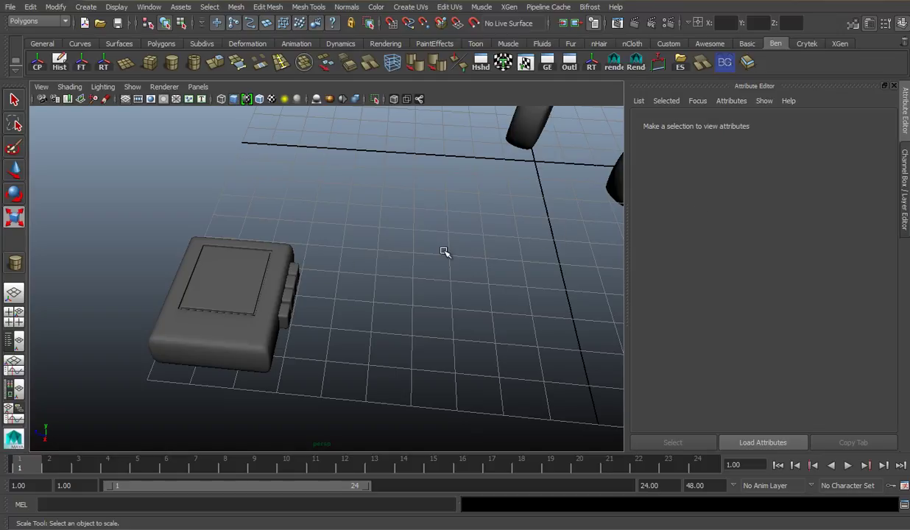
Examine the portable player and headphones models, comparing each with and without smooth mesh preview
alt+drag(445, 252, 137, 288)
alt+drag(386, 269, 233, 349)
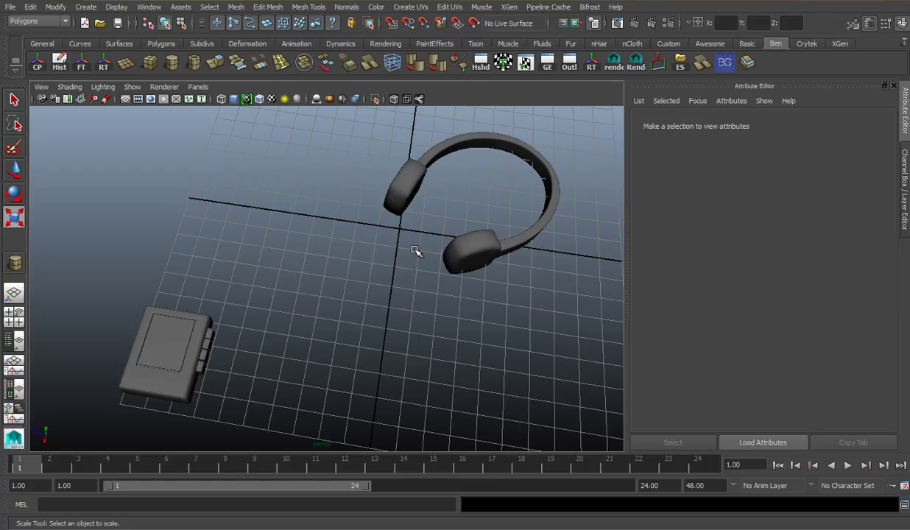
alt+drag(259, 353, 268, 325)
alt+middle_drag(269, 325, 279, 303)
drag(151, 261, 294, 309)
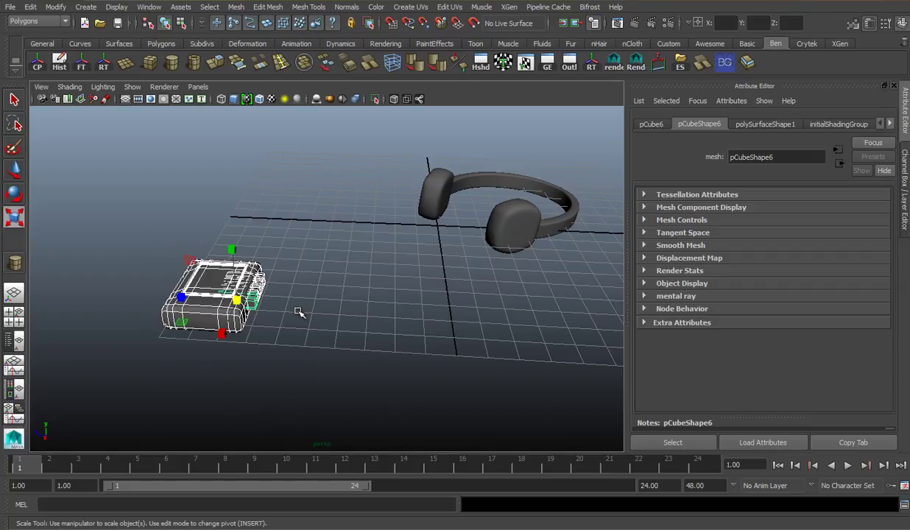
alt+middle_drag(315, 272, 240, 339)
click(422, 247)
click(399, 241)
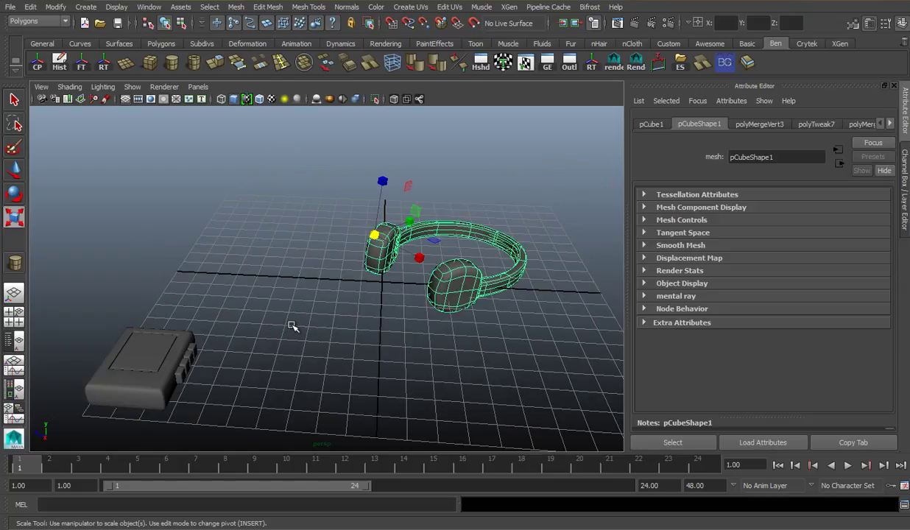
click(167, 356)
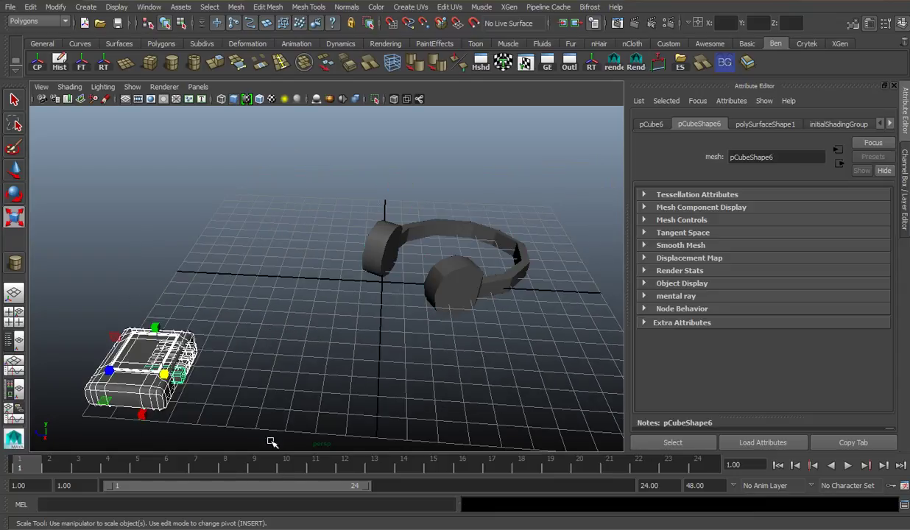
click(112, 284)
click(162, 354)
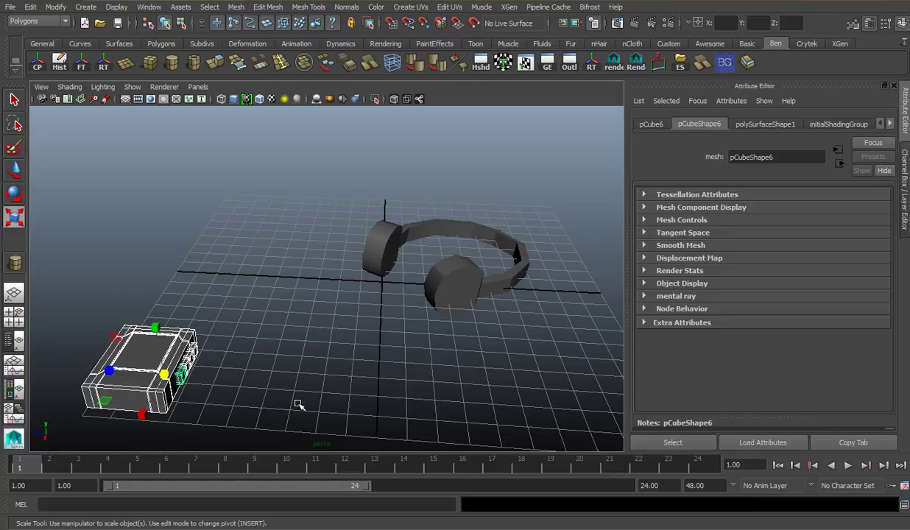
click(359, 251)
click(316, 378)
alt+drag(317, 377, 301, 399)
key(r)
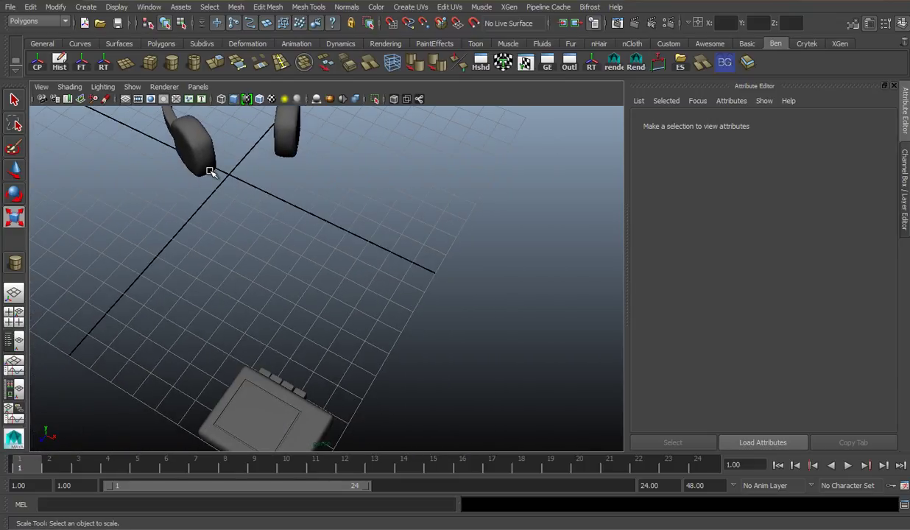
Draw an open loop between the headphones and the player with the CV Curve Tool, using eight widely spaced control points
alt+drag(210, 172, 329, 252)
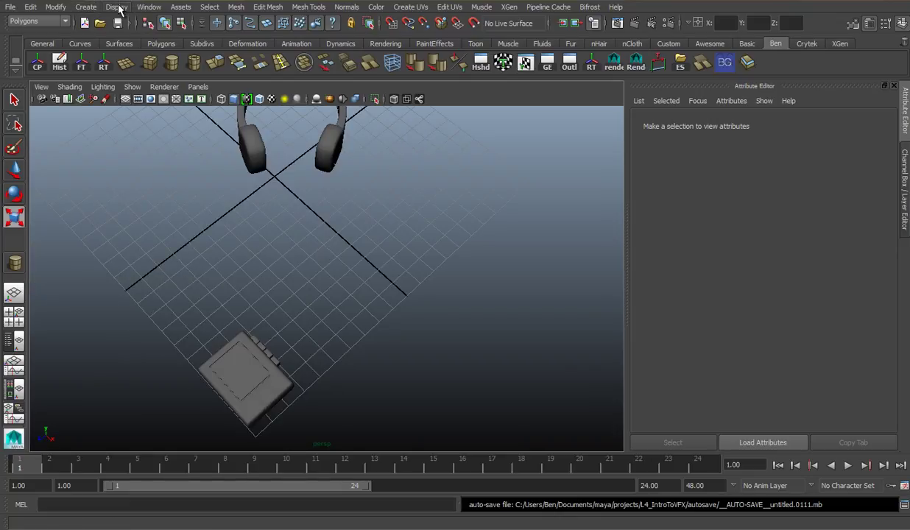
click(150, 7)
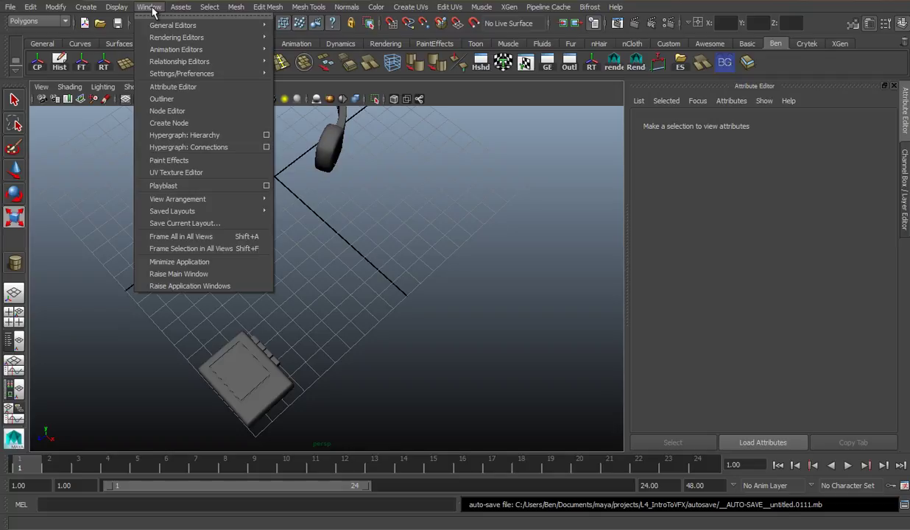
mouse_move(85, 7)
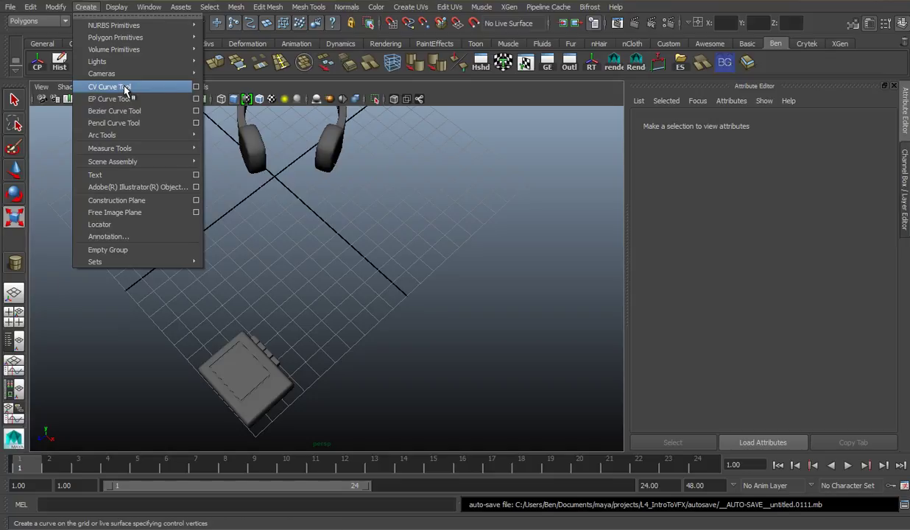
click(125, 90)
alt+drag(260, 197, 354, 287)
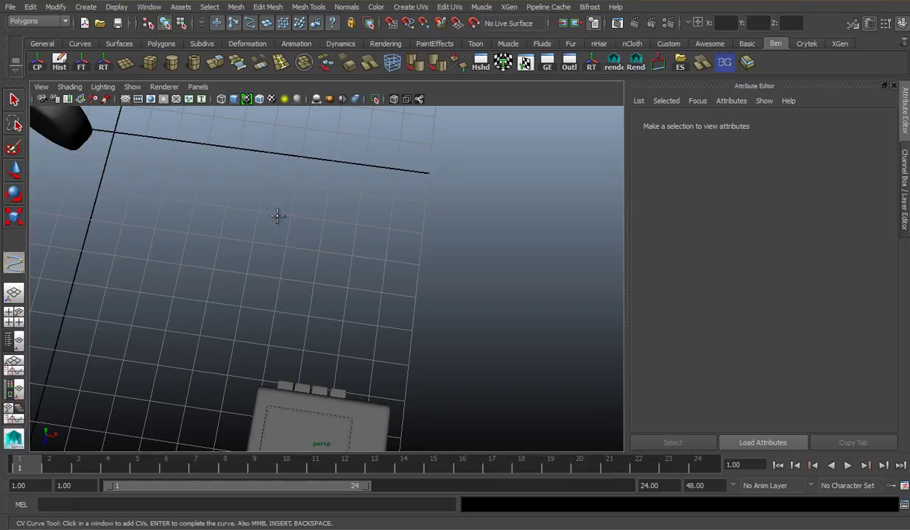
click(380, 294)
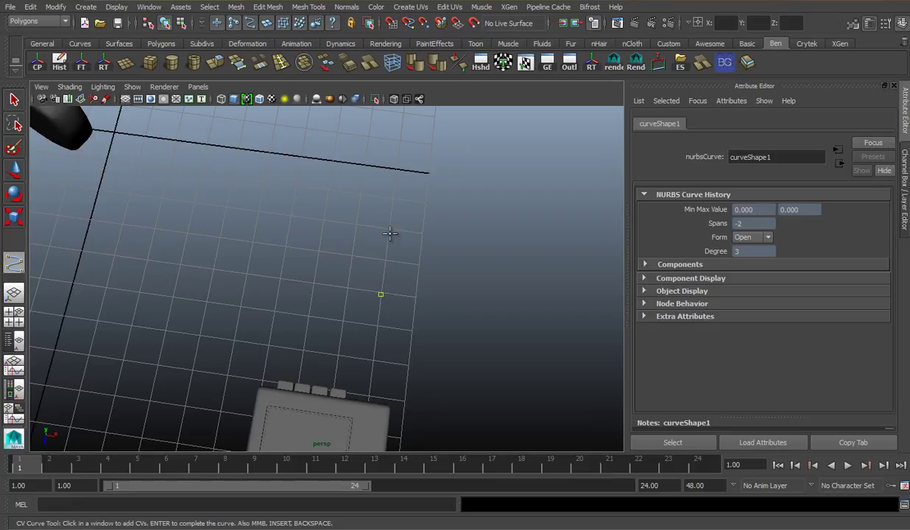
click(391, 228)
click(326, 221)
click(264, 178)
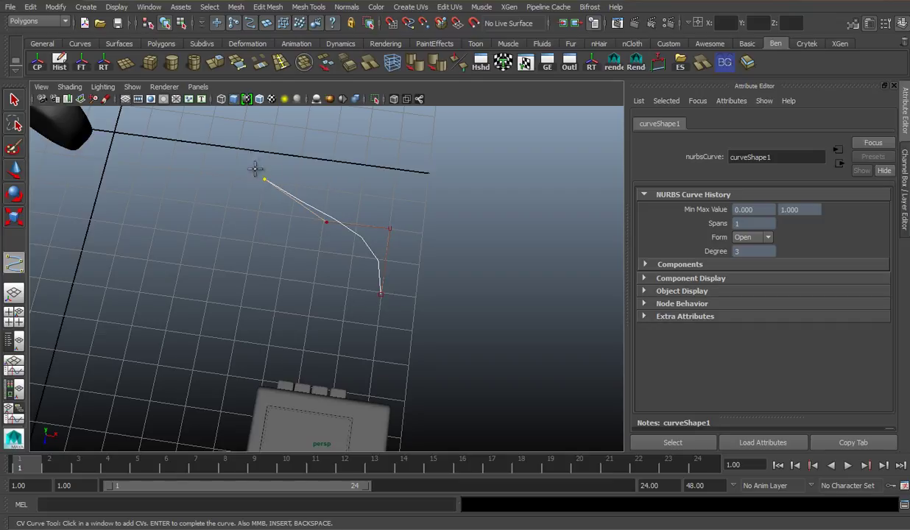
alt+middle_drag(257, 169, 327, 221)
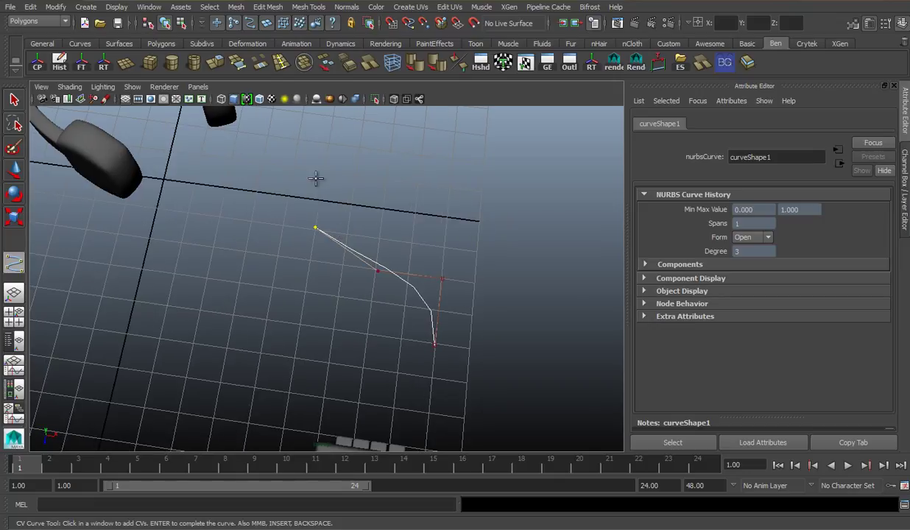
click(237, 215)
click(210, 267)
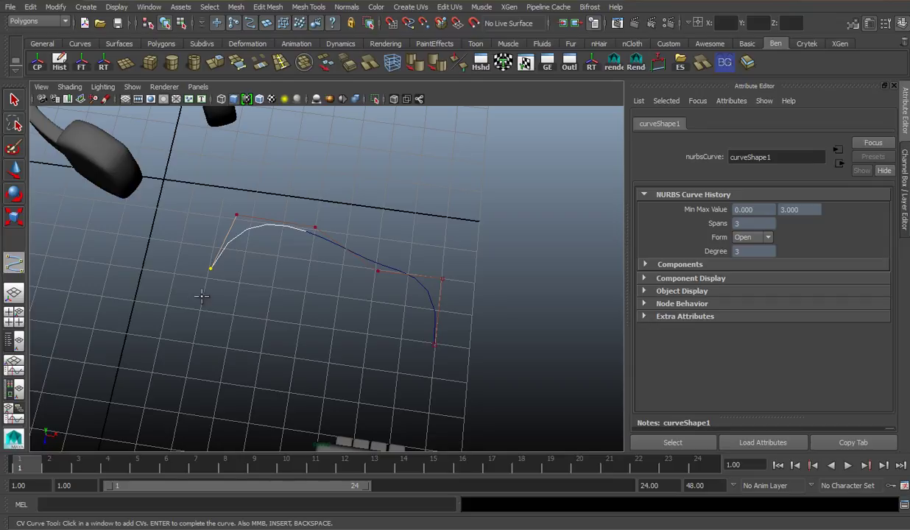
click(214, 322)
click(295, 333)
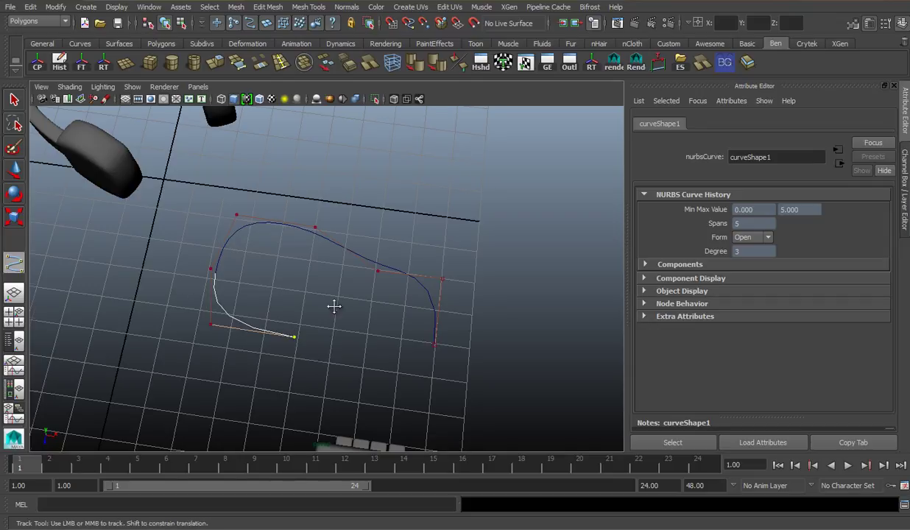
Extend the CV curve with seven more control points, clustering them closely to form tight, nearly square corners
alt+middle_drag(333, 305, 338, 287)
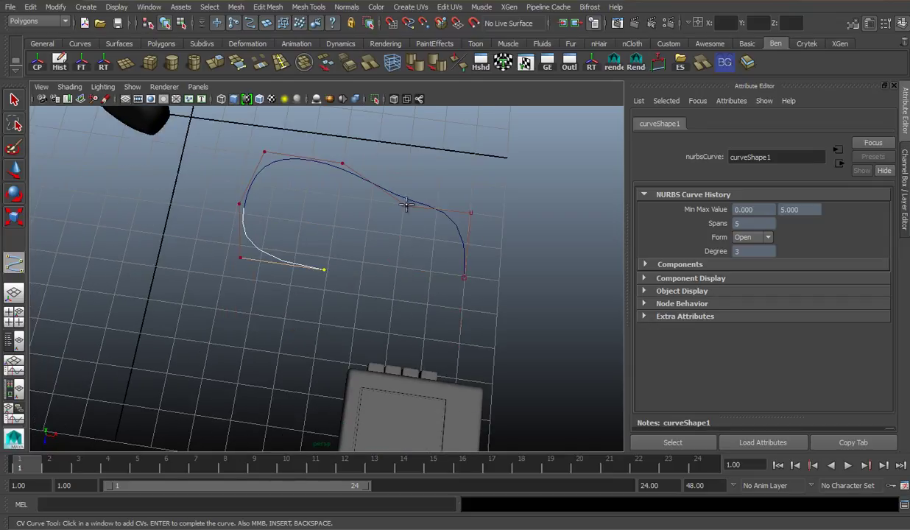
scroll(326, 269, up, 3)
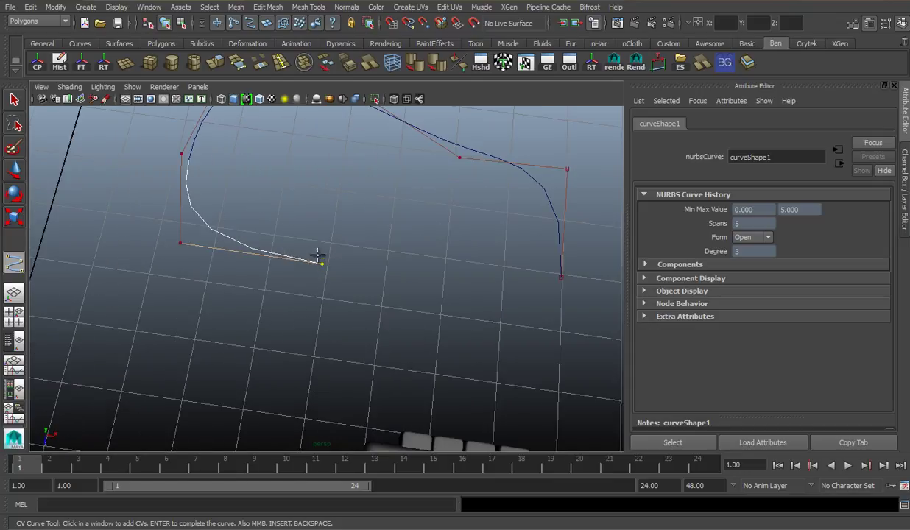
click(343, 266)
click(340, 286)
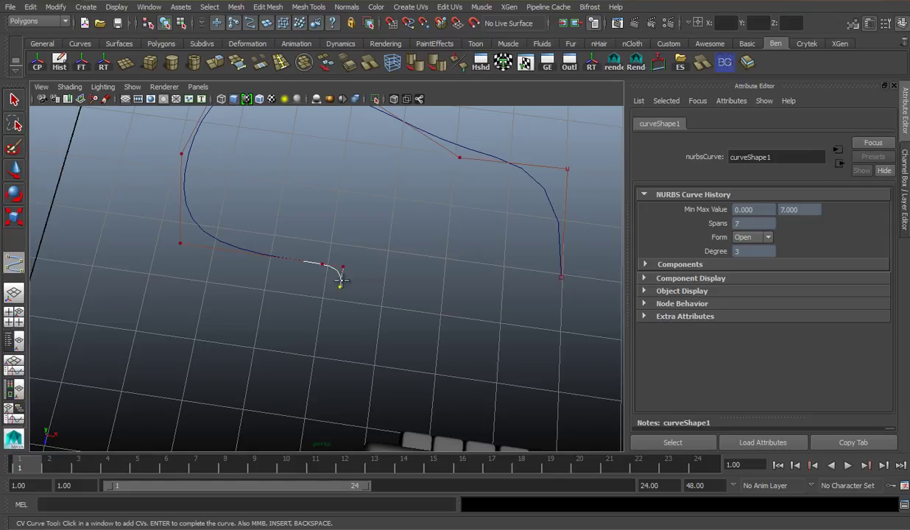
click(325, 360)
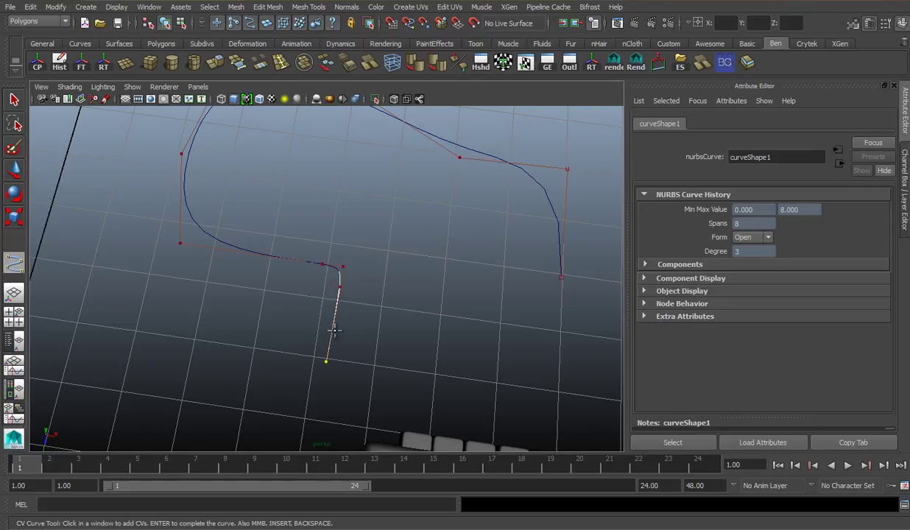
click(308, 357)
alt+right_drag(301, 358, 308, 340)
click(265, 306)
click(254, 307)
click(254, 319)
Examine the tight corners of the CV curve and how its control points are spaced
scroll(308, 339, up, 1)
scroll(321, 319, down, 2)
scroll(339, 280, down, 1)
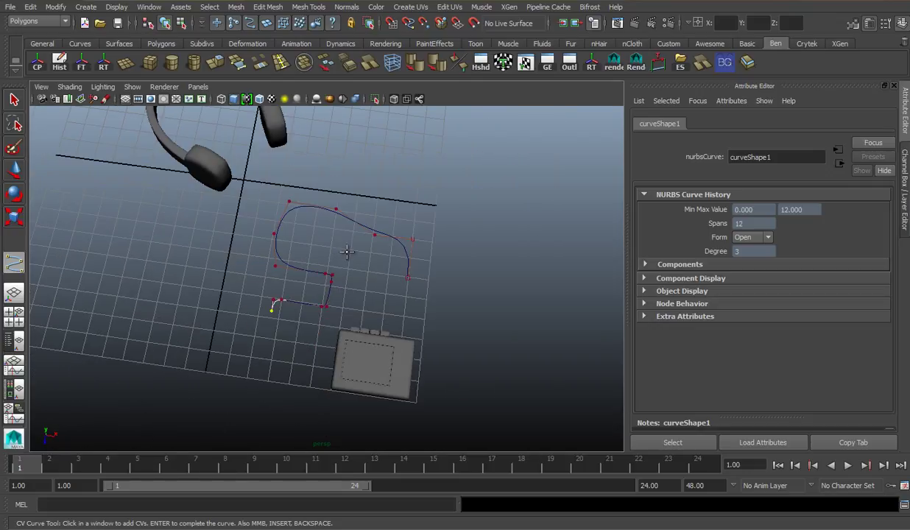
scroll(349, 246, up, 2)
scroll(339, 267, up, 2)
scroll(416, 264, down, 1)
scroll(265, 274, up, 1)
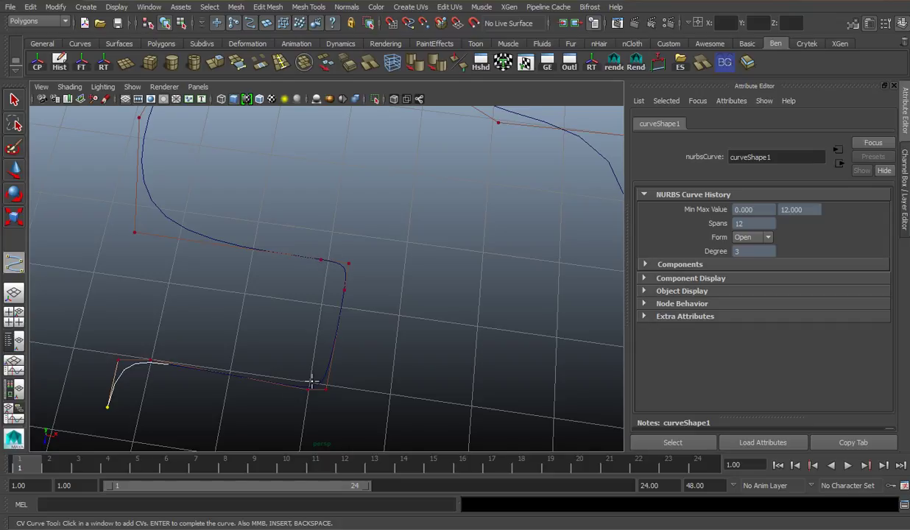
scroll(328, 269, down, 3)
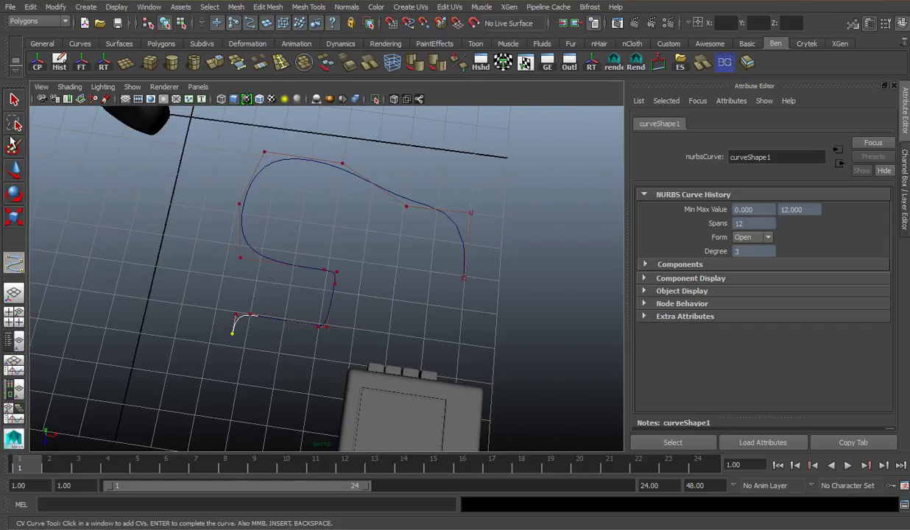
Finish the CV curve, select it and delete it
click(14, 100)
click(261, 171)
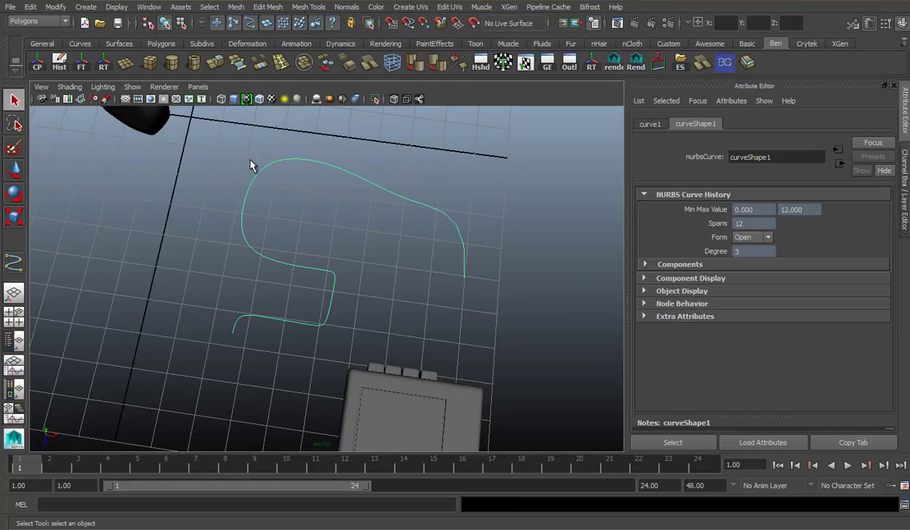
key(Delete)
Start an EP curve at the player's button-side edge and arc it across the grid with seven edit points
click(87, 7)
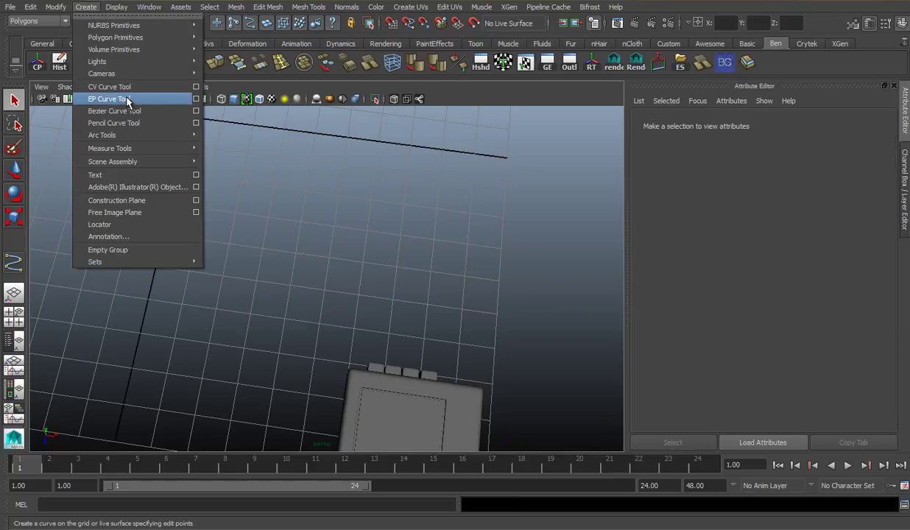
click(111, 98)
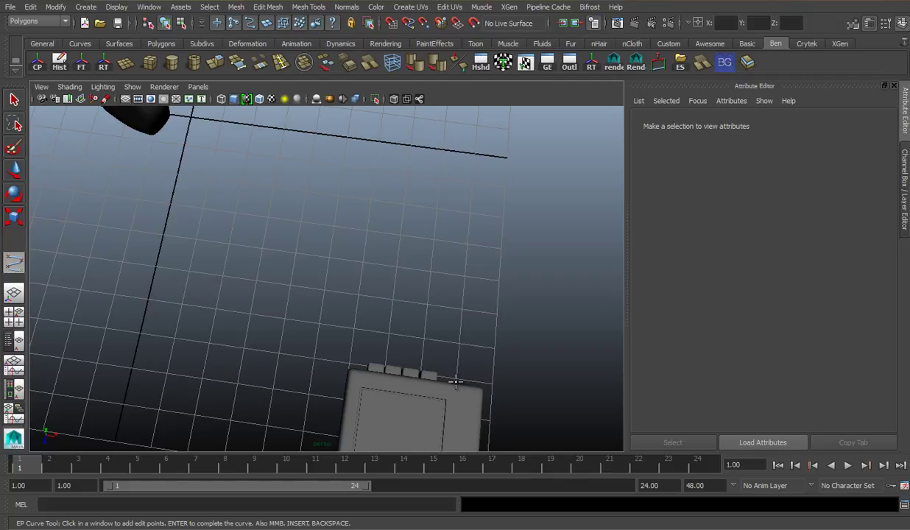
click(456, 381)
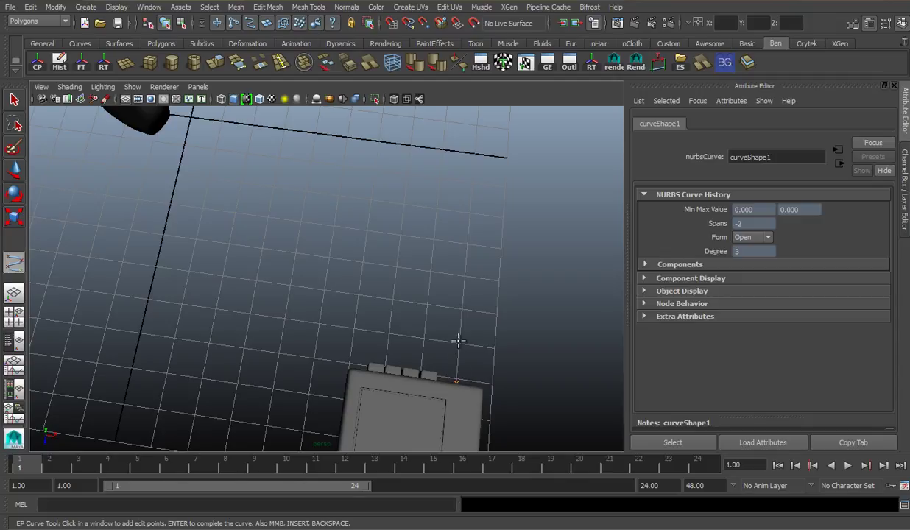
click(462, 273)
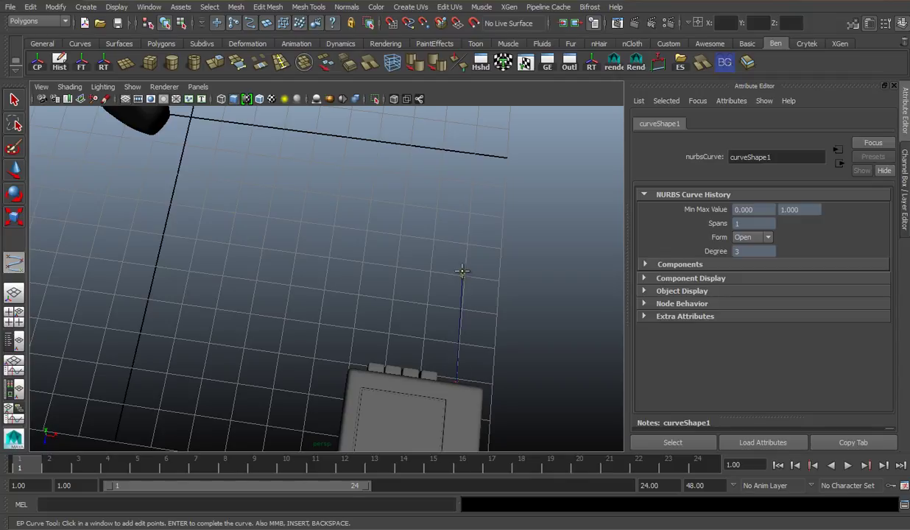
click(425, 210)
click(339, 198)
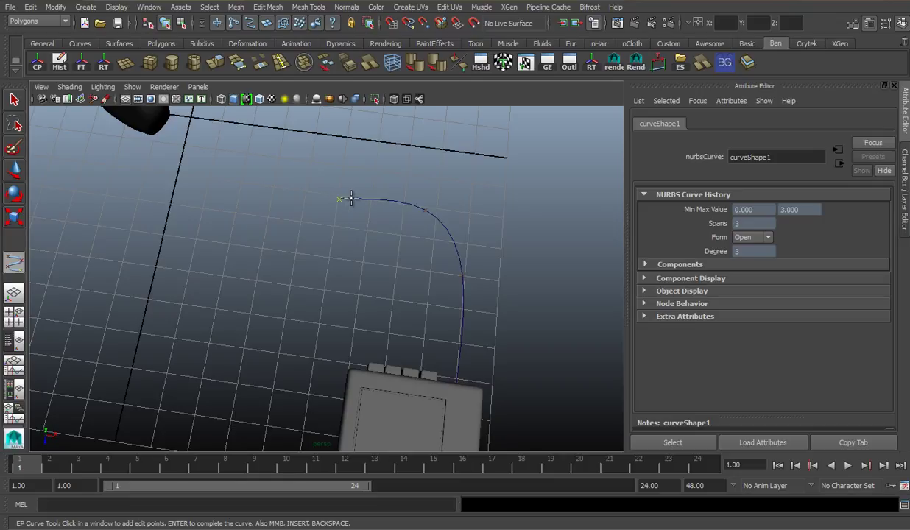
click(261, 246)
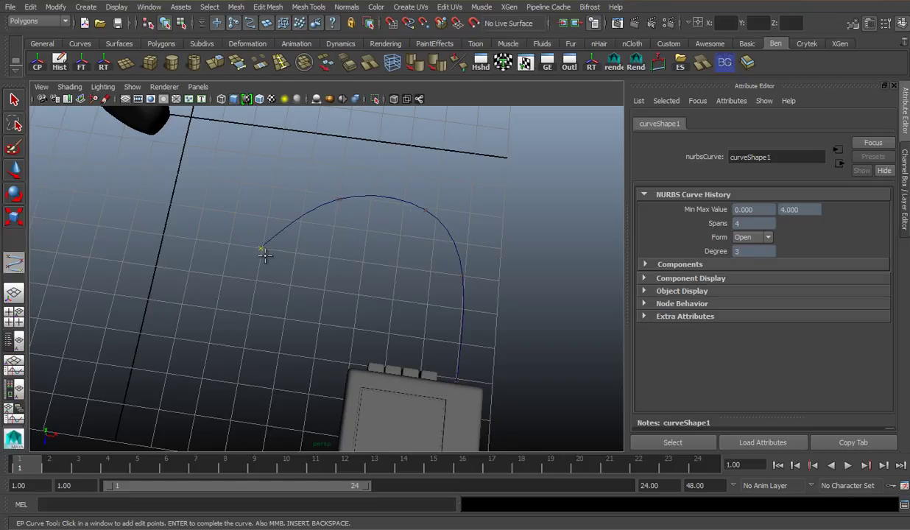
click(239, 296)
click(272, 317)
scroll(298, 277, down, 5)
scroll(350, 274, up, 4)
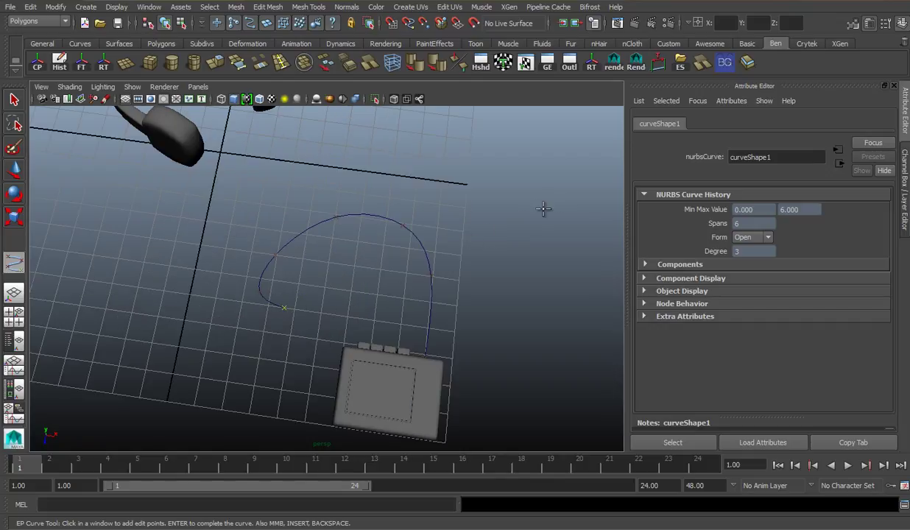
Extend the EP curve beyond the grid with five more edit points, making one long stretch and a short zigzag
click(550, 196)
alt+middle_drag(252, 307, 213, 323)
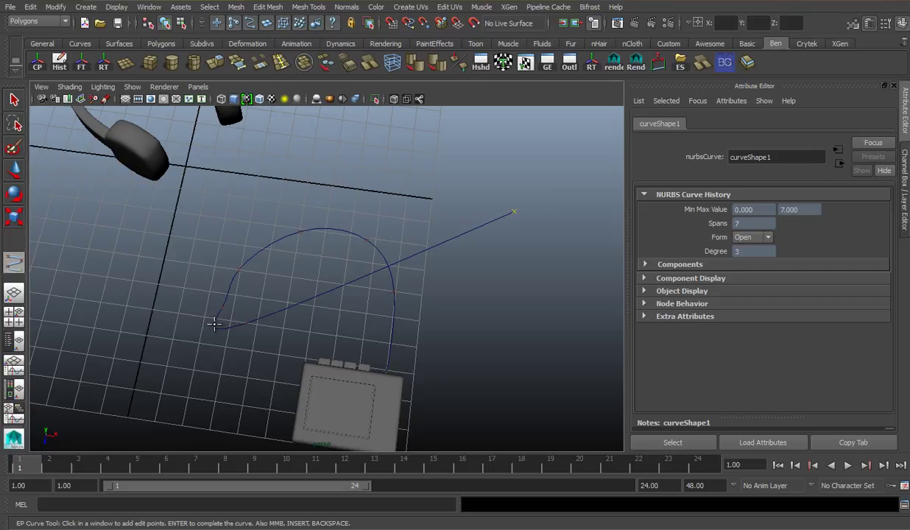
alt+middle_drag(534, 221, 486, 253)
scroll(486, 254, up, 3)
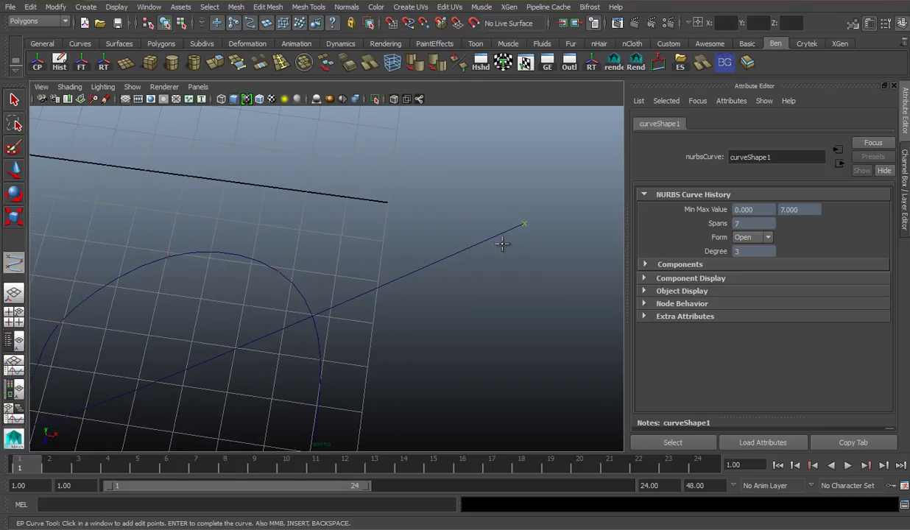
click(535, 246)
alt+middle_drag(520, 233, 512, 220)
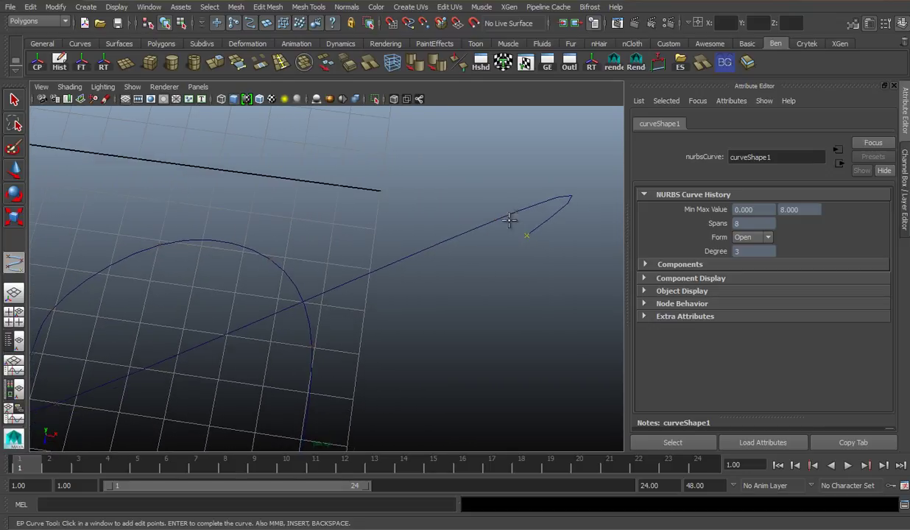
click(542, 260)
click(559, 313)
click(599, 381)
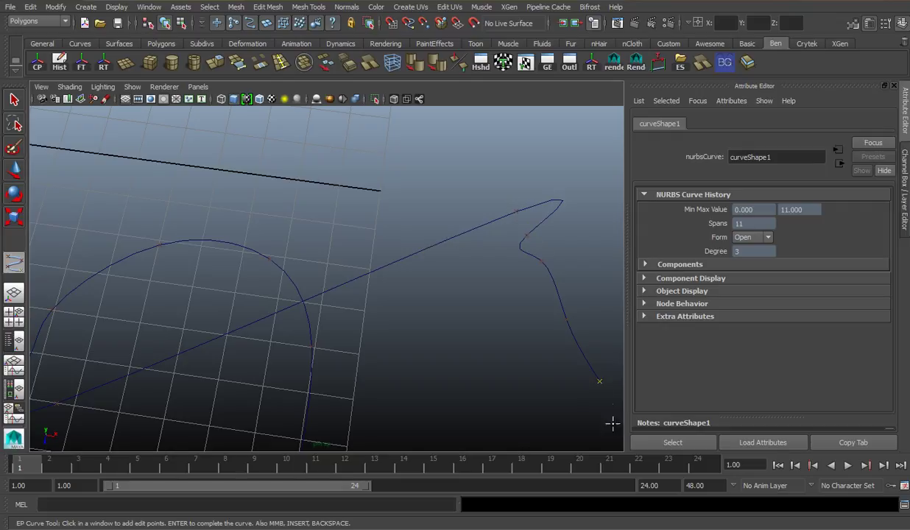
Remove the edit points placed beyond the grid from the EP curve
alt+middle_drag(489, 366, 457, 314)
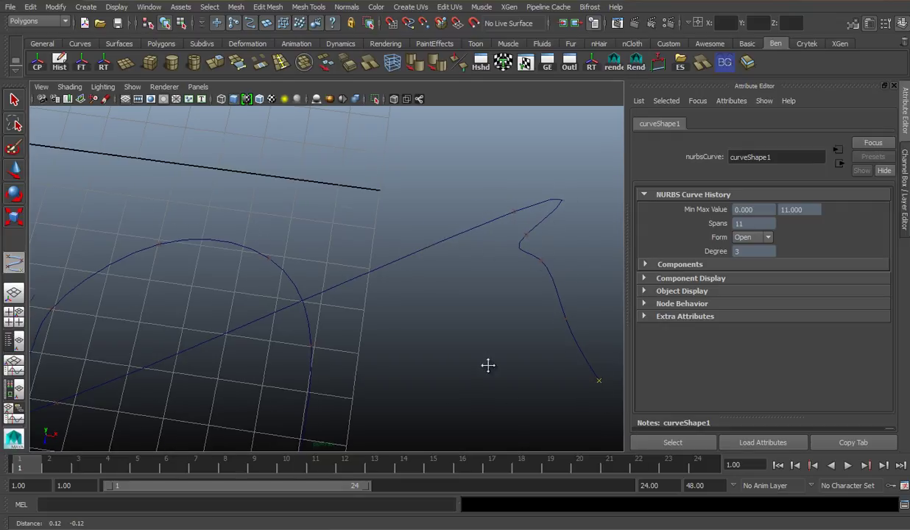
alt+right_drag(457, 313, 366, 268)
alt+middle_drag(366, 268, 388, 260)
key(ctrl+z)
key(ctrl+z)
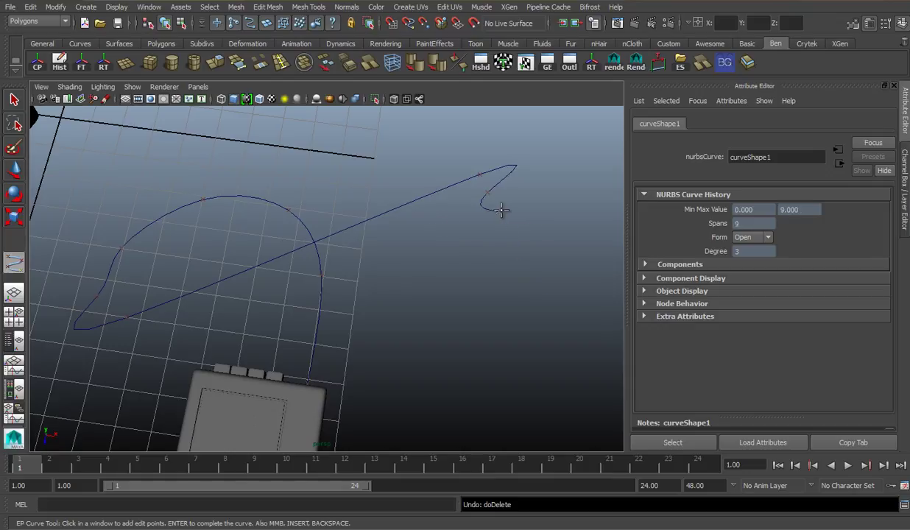
key(BackSpace)
key(BackSpace)
Continue the EP curve over the grid with nine edit points, looping it across itself in front of the player
alt+drag(148, 305, 294, 257)
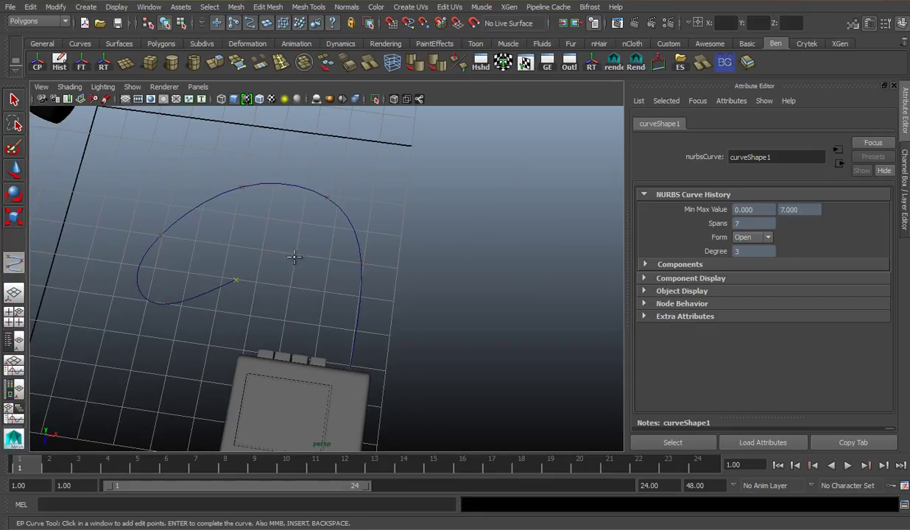
click(279, 231)
click(305, 162)
click(379, 161)
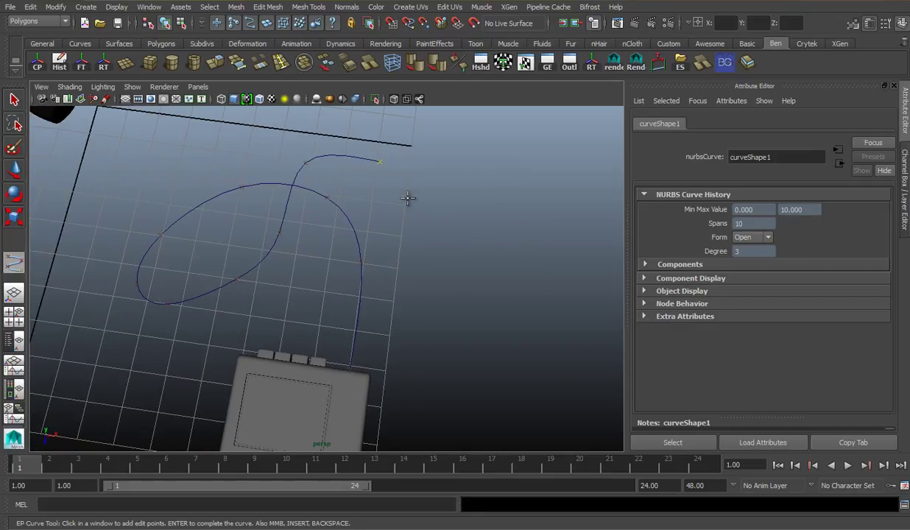
click(403, 234)
click(330, 313)
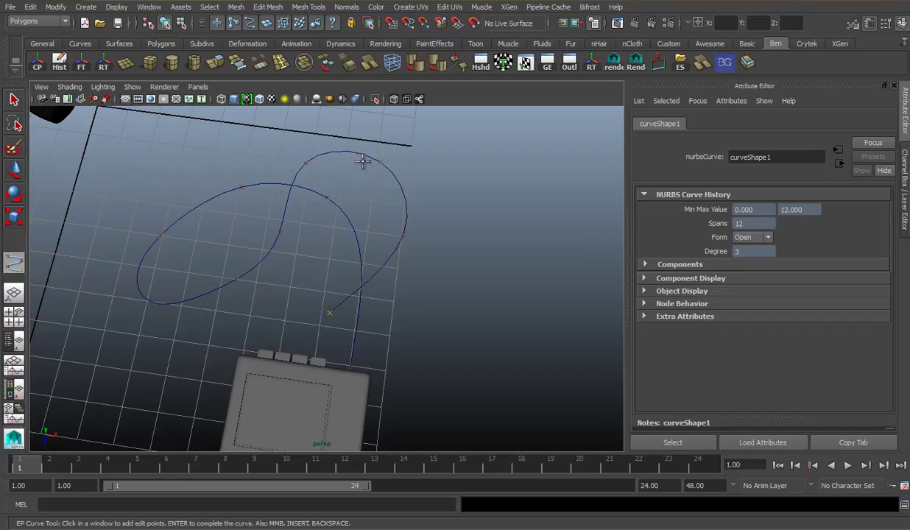
click(242, 306)
click(201, 251)
click(191, 164)
click(246, 125)
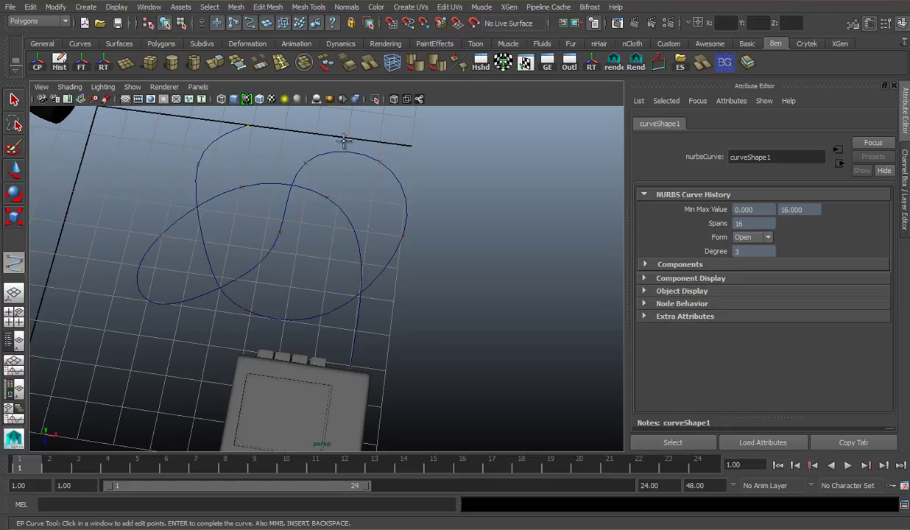
Extend the looping EP curve toward the headphones with five more edit points that bend back on themselves
alt+middle_drag(333, 163, 350, 204)
click(373, 154)
click(447, 124)
alt+middle_drag(415, 171, 422, 221)
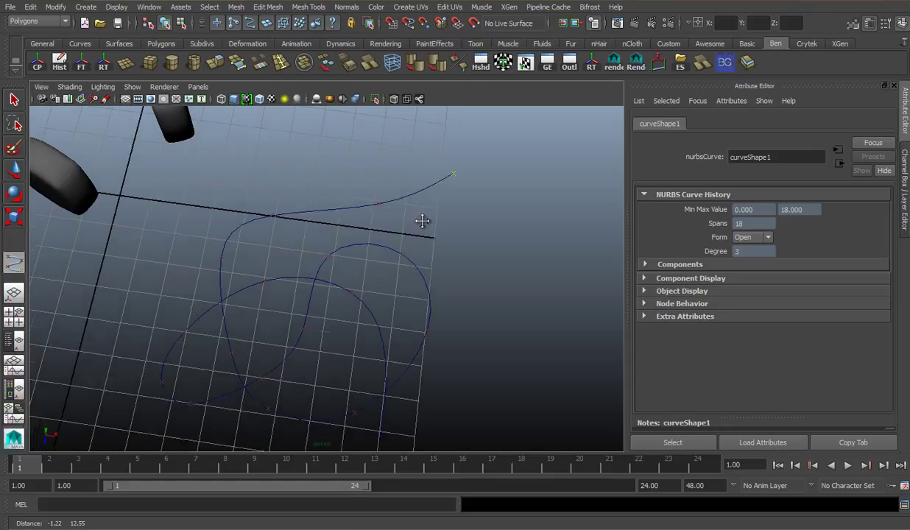
click(437, 140)
click(322, 136)
alt+drag(311, 174, 404, 260)
click(337, 174)
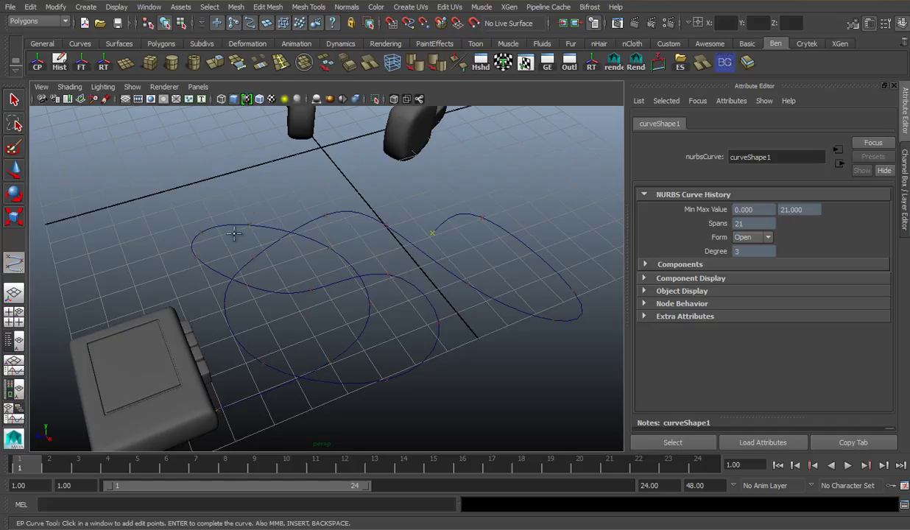
Remove the EP curve's edit points one after another back to its start at the player
key(BackSpace)
key(BackSpace)
key(BackSpace)
key(BackSpace)
key(BackSpace)
key(BackSpace)
key(BackSpace)
key(BackSpace)
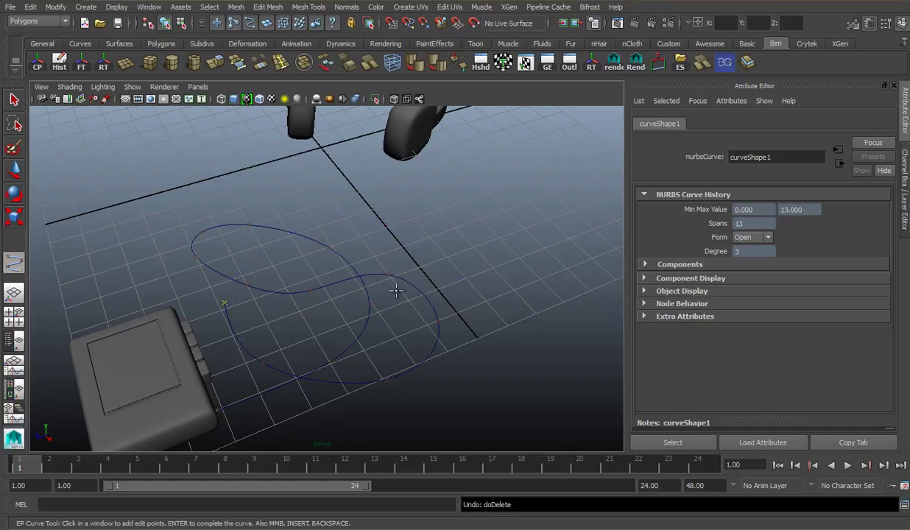
key(BackSpace)
key(BackSpace)
key(BackSpace)
key(BackSpace)
key(BackSpace)
key(BackSpace)
key(BackSpace)
key(BackSpace)
key(BackSpace)
key(BackSpace)
key(BackSpace)
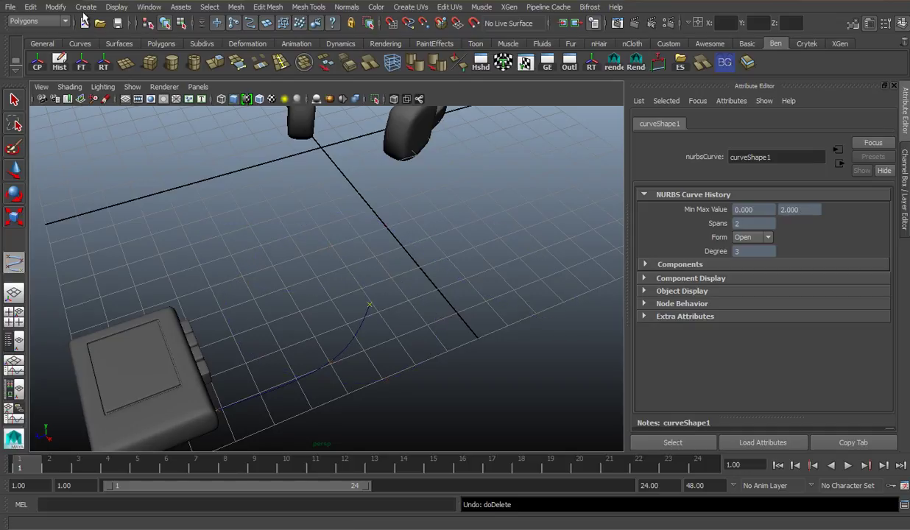
key(BackSpace)
key(BackSpace)
click(84, 8)
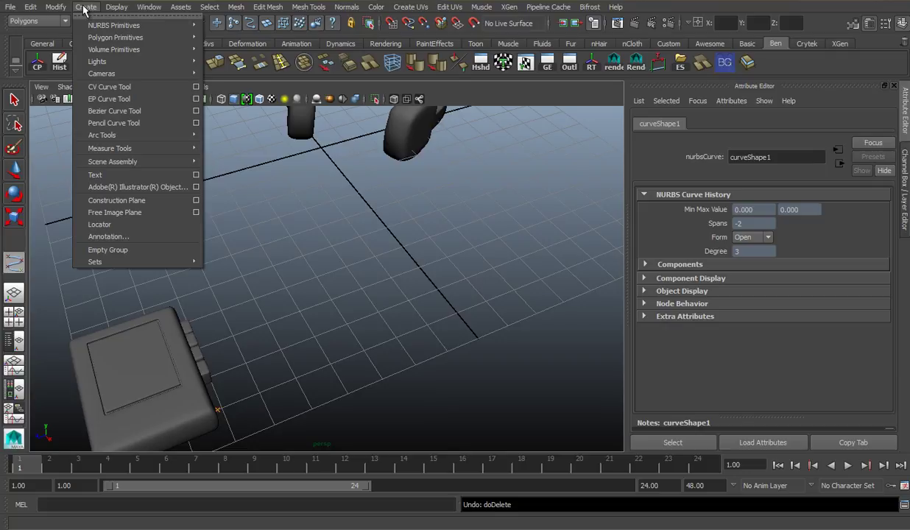
click(109, 99)
click(302, 280)
click(342, 257)
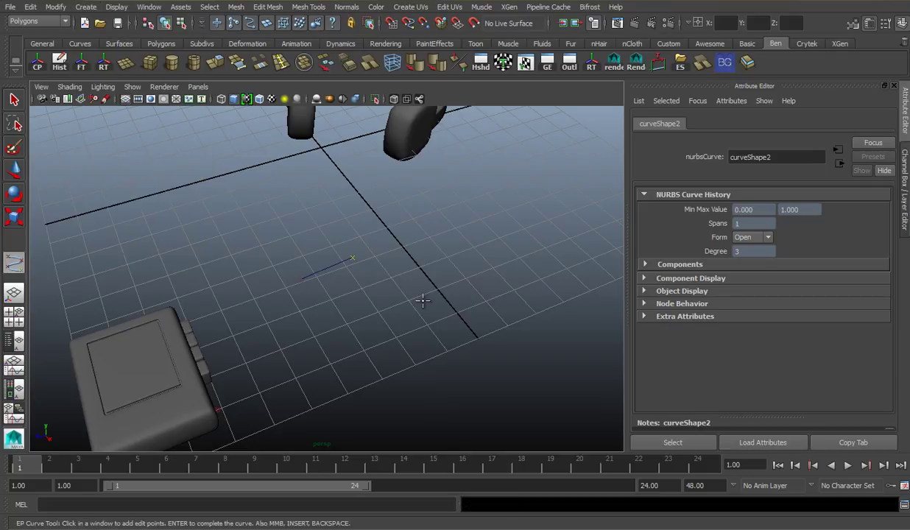
click(418, 302)
click(431, 328)
key(ctrl+z)
key(ctrl+z)
key(ctrl+z)
key(ctrl+z)
key(ctrl+z)
click(14, 99)
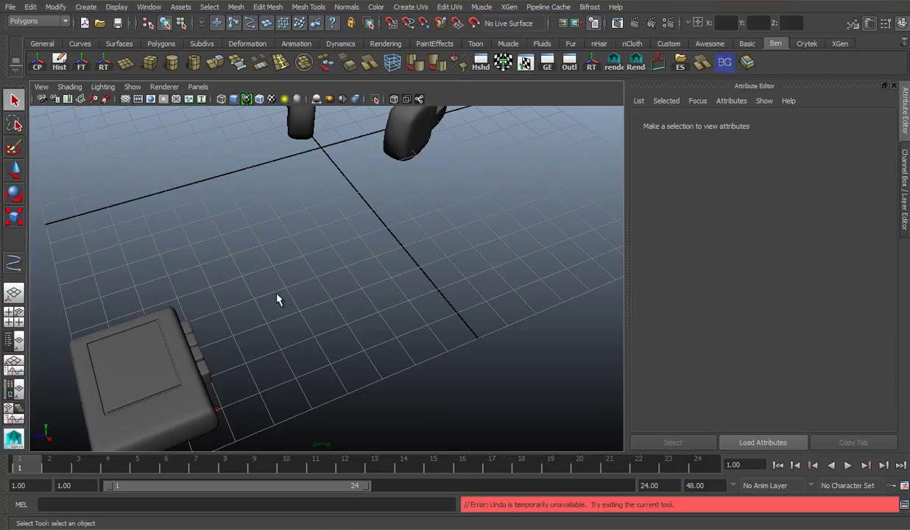
Examine the player and the headphones from several angles in the perspective view
alt+drag(277, 293, 301, 307)
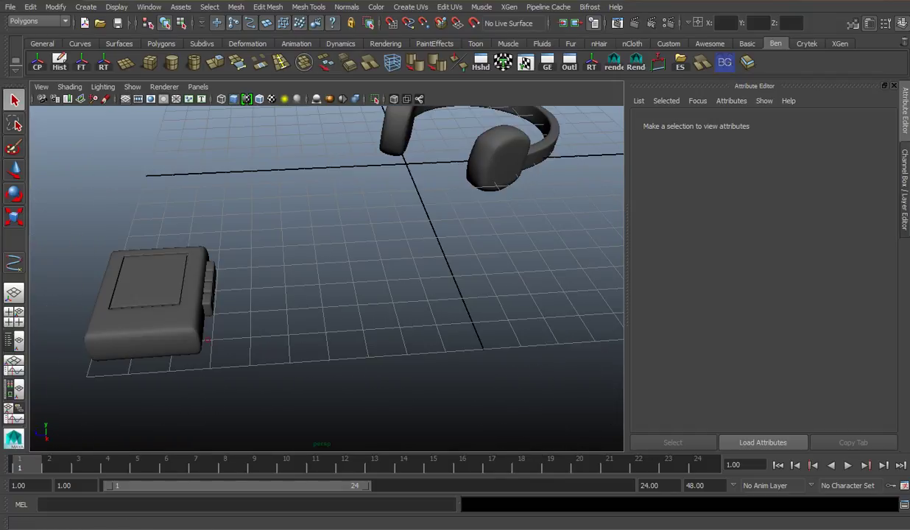
alt+middle_drag(501, 227, 659, 200)
alt+drag(347, 224, 400, 232)
alt+middle_drag(445, 225, 380, 286)
alt+drag(368, 285, 421, 298)
alt+middle_drag(421, 299, 398, 301)
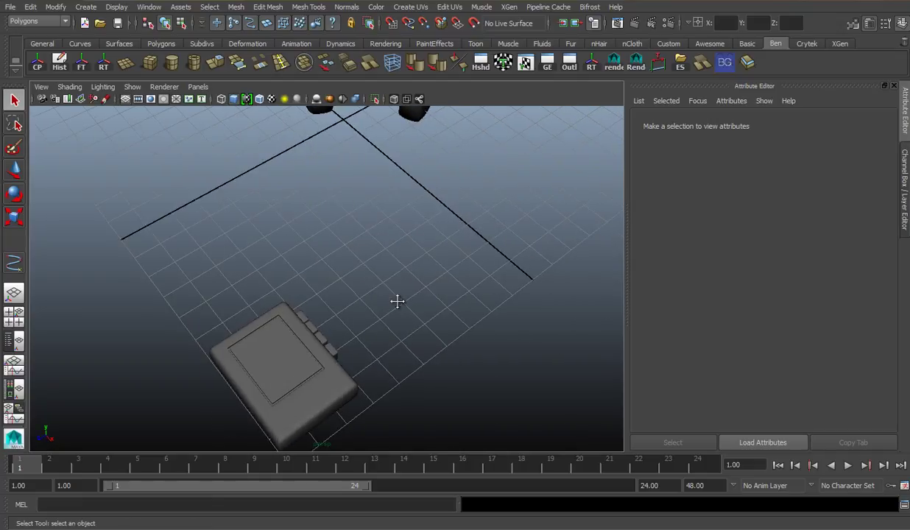
alt+drag(397, 302, 372, 235)
Go through the four-view layout to a full-size top view, framing the player and the headphones' ear cups
key(space)
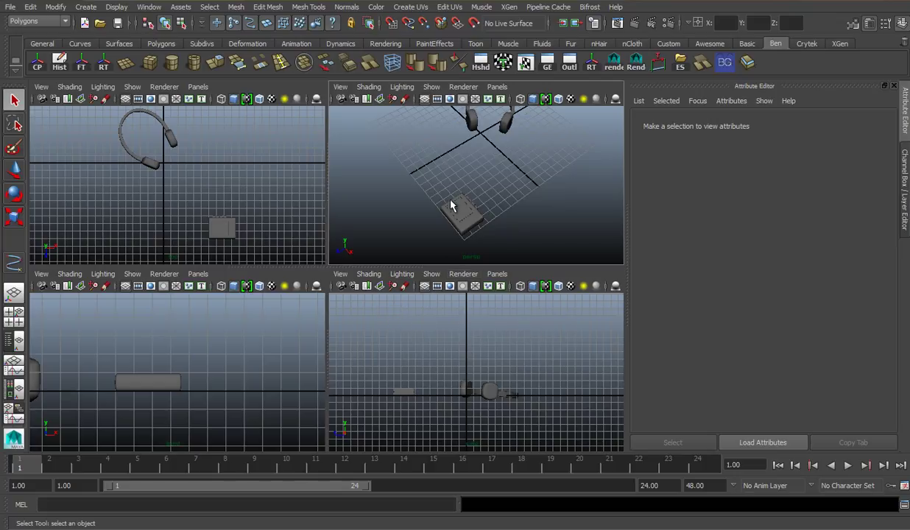
alt+drag(433, 223, 380, 145)
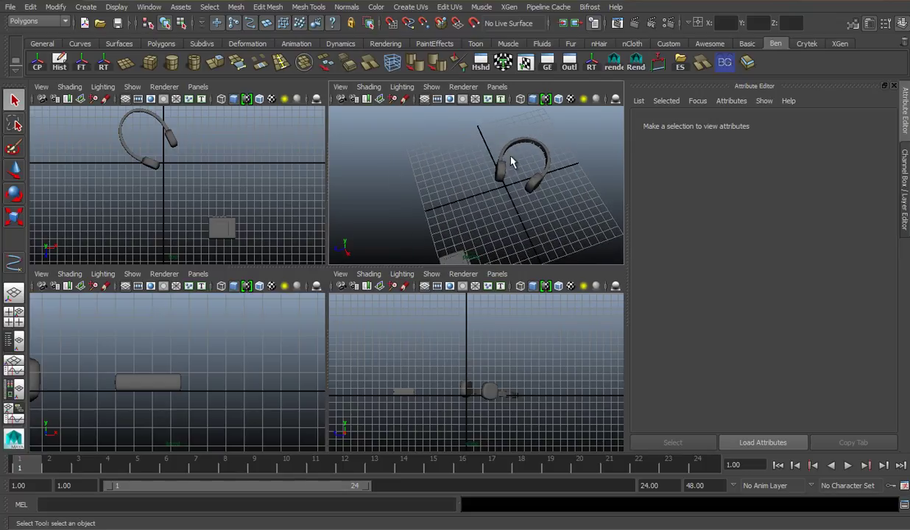
alt+drag(490, 301, 501, 362)
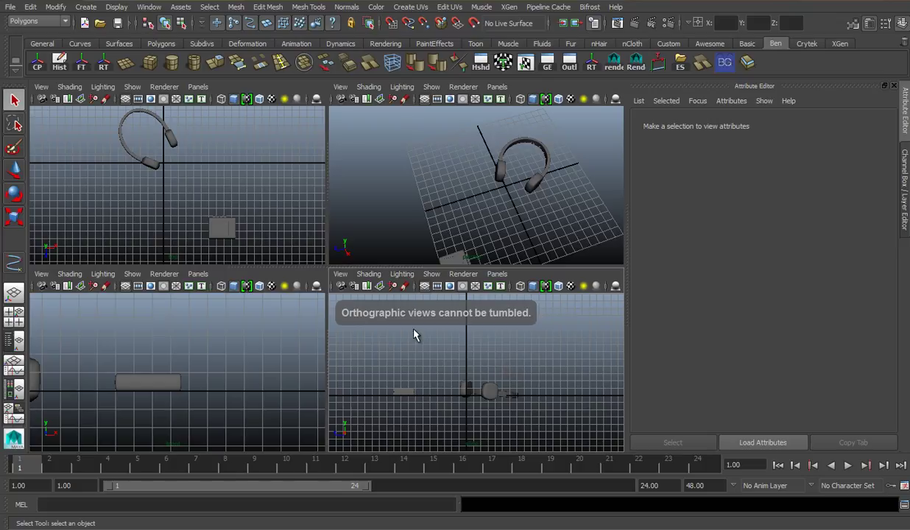
scroll(177, 221, down, 2)
scroll(236, 216, up, 5)
key(space)
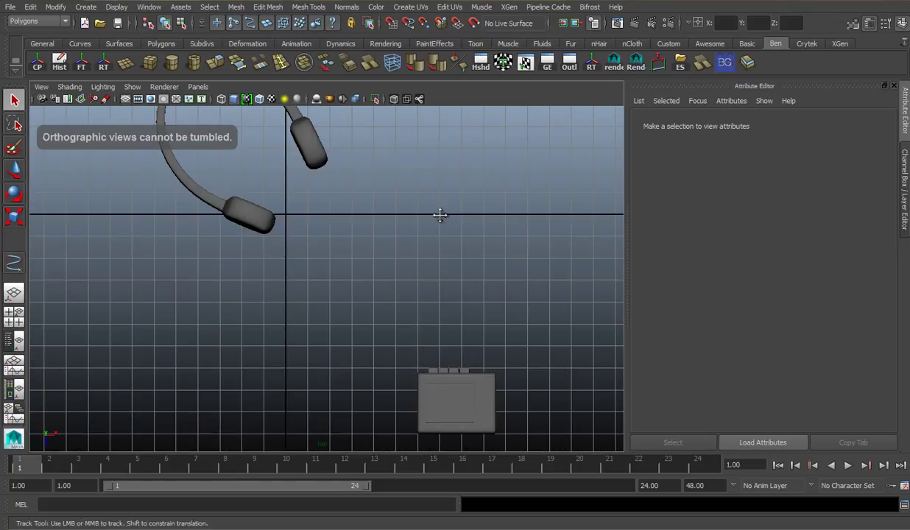
alt+middle_drag(440, 216, 440, 177)
scroll(436, 309, down, 2)
drag(388, 295, 477, 379)
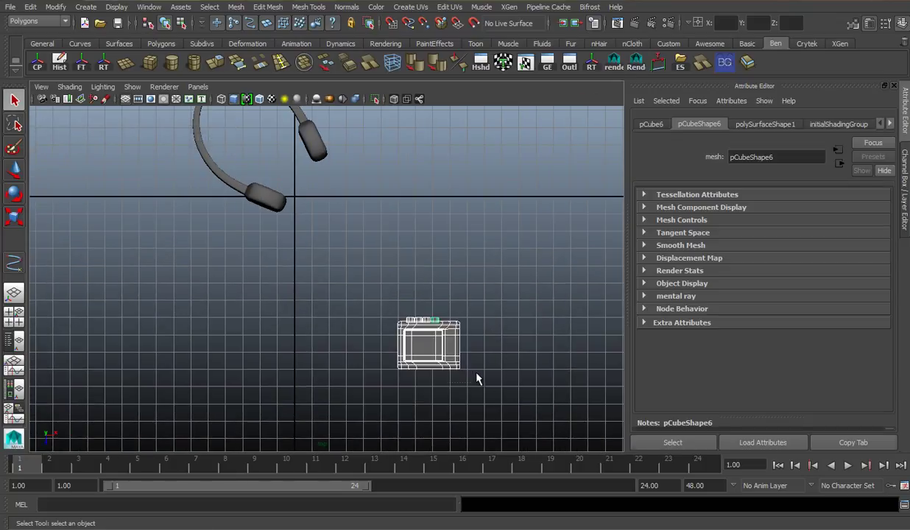
scroll(443, 338, up, 2)
click(428, 256)
alt+middle_drag(428, 256, 393, 249)
scroll(412, 284, down, 1)
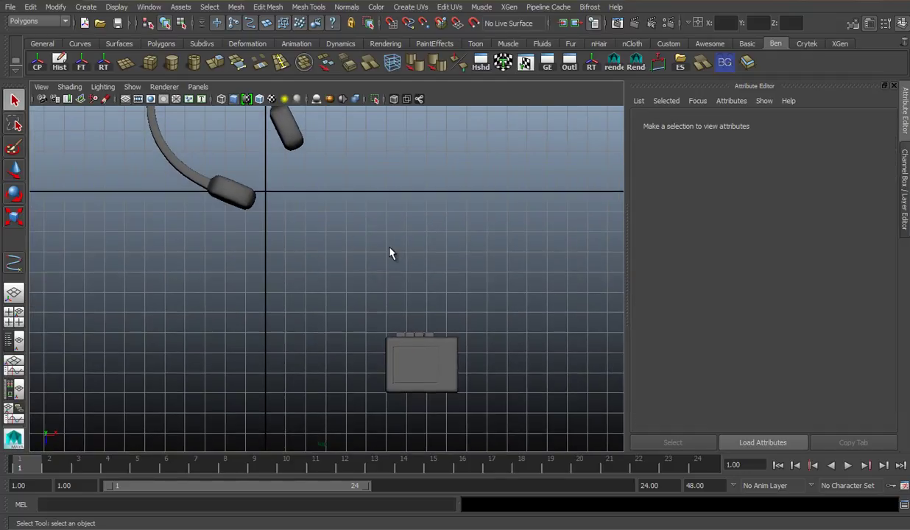
Draw an EP curve in the top view from the player's button-side edge, arcing up and over toward the headphones
click(88, 7)
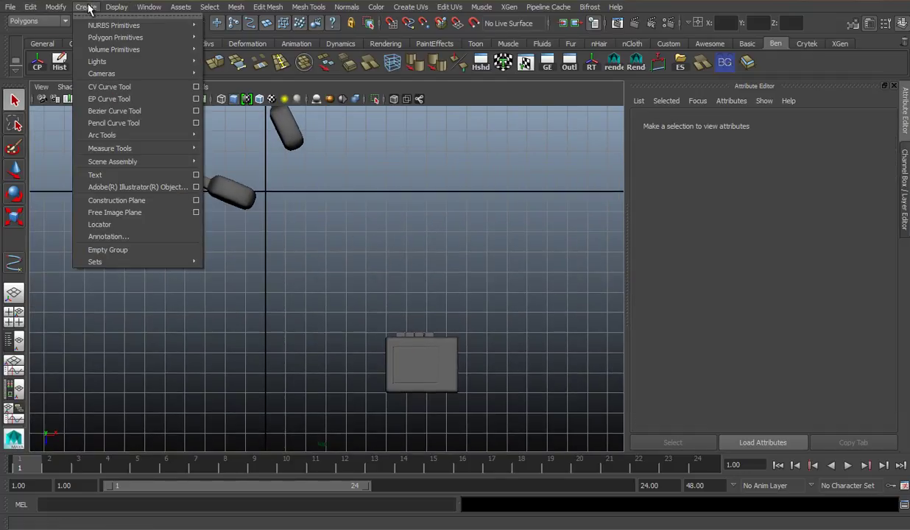
click(133, 97)
scroll(407, 306, up, 1)
alt+middle_drag(439, 285, 398, 340)
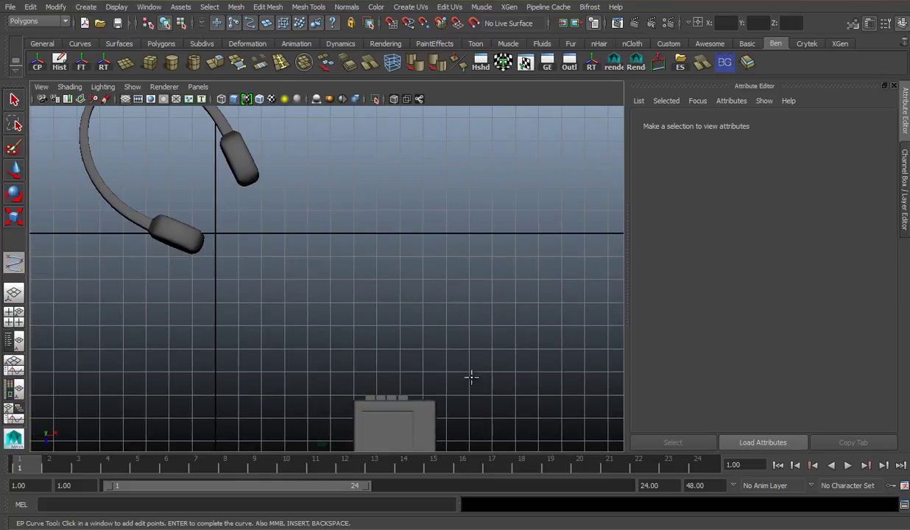
click(424, 395)
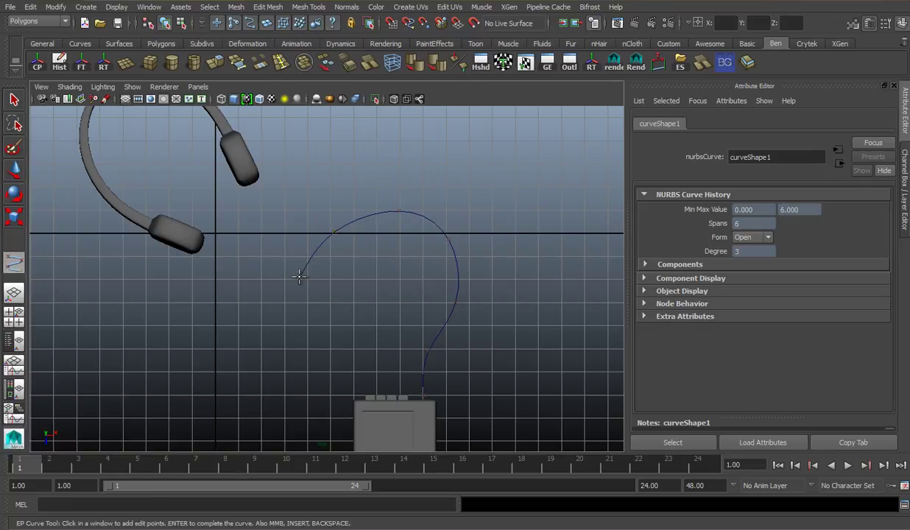
click(251, 314)
Replace the EP curve's last edit points with a gentle S-bend ending at the nearer ear cup, and complete the curve
key(BackSpace)
key(BackSpace)
key(BackSpace)
key(BackSpace)
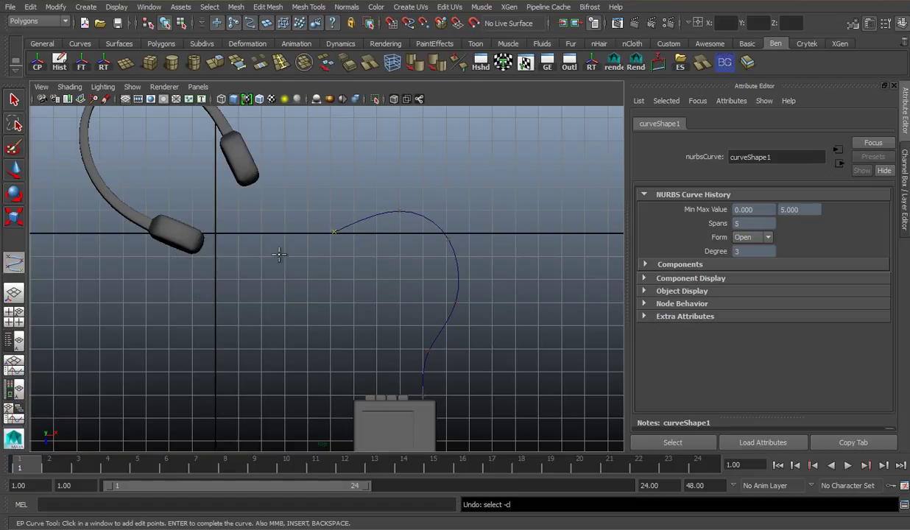
key(BackSpace)
click(350, 233)
click(304, 267)
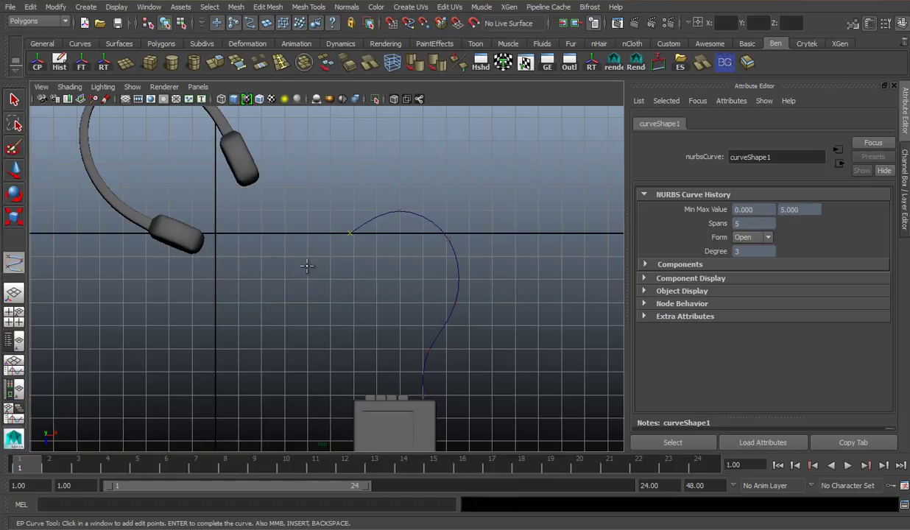
click(260, 280)
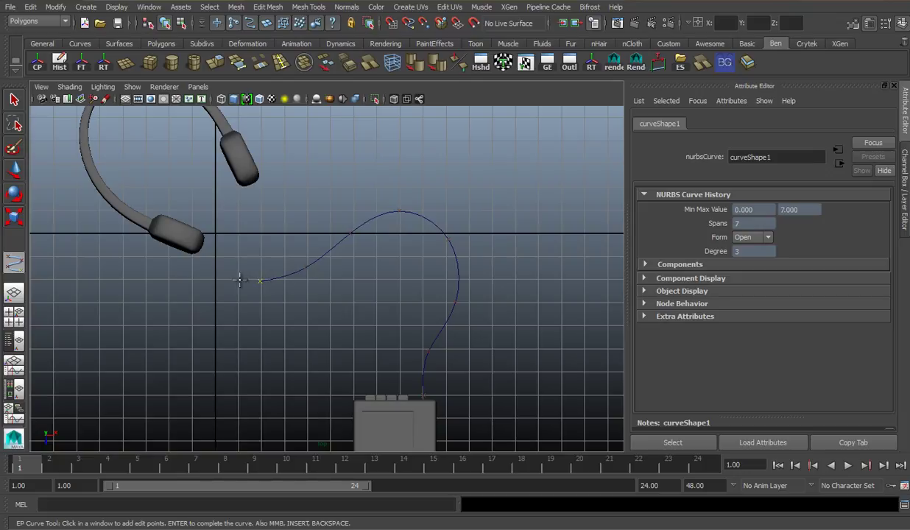
click(193, 252)
key(Return)
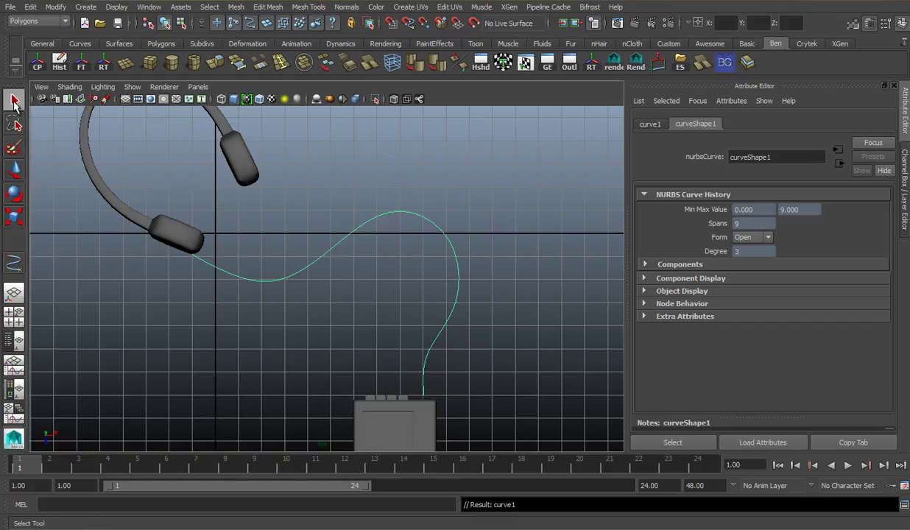
click(405, 181)
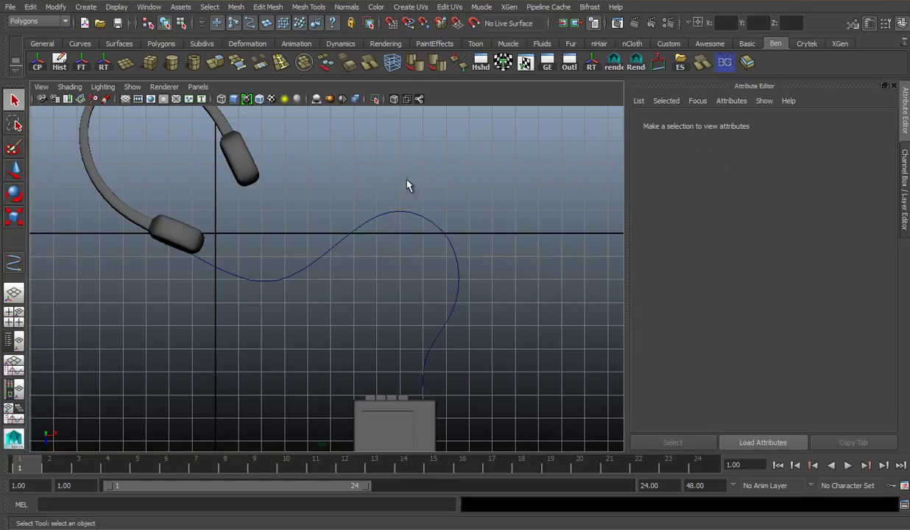
Return to the perspective view and display the cable curve's control vertices
key(space)
key(space)
alt+middle_drag(389, 327, 380, 296)
click(381, 301)
alt+drag(381, 301, 391, 283)
right_click(341, 274)
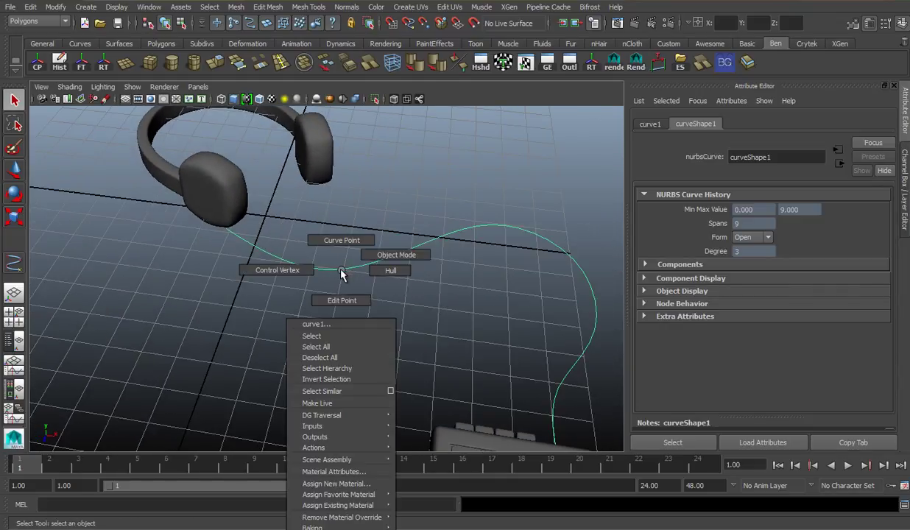
click(293, 273)
Raise the cable curve's end control vertices from the grid up onto the side of the nearer ear cup
alt+drag(233, 241, 375, 331)
scroll(412, 274, down, 4)
scroll(351, 291, up, 5)
scroll(377, 316, up, 2)
key(w)
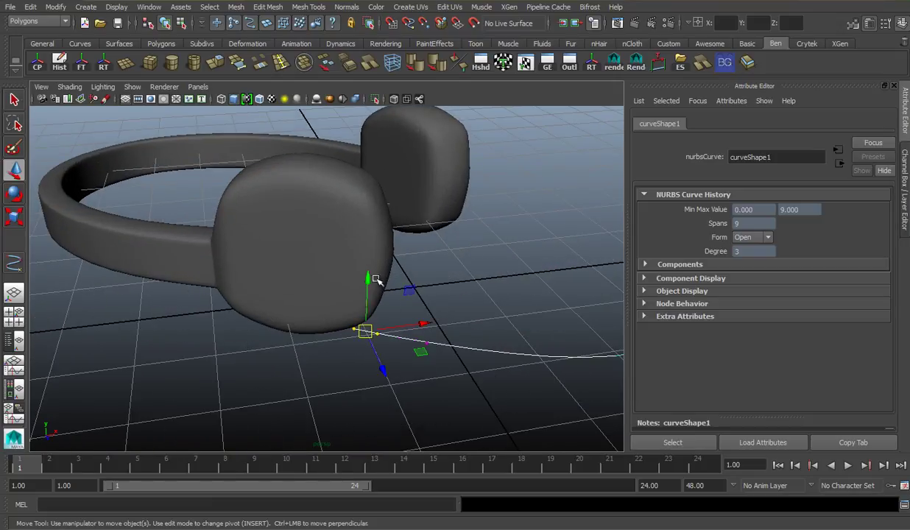
drag(366, 278, 372, 219)
In the top view, select the curve's last control vertices at the ear cup and rotate them slightly to a flatter angle
alt+drag(398, 271, 500, 257)
key(space)
key(space)
scroll(295, 269, up, 4)
alt+middle_drag(287, 285, 514, 305)
scroll(372, 265, up, 4)
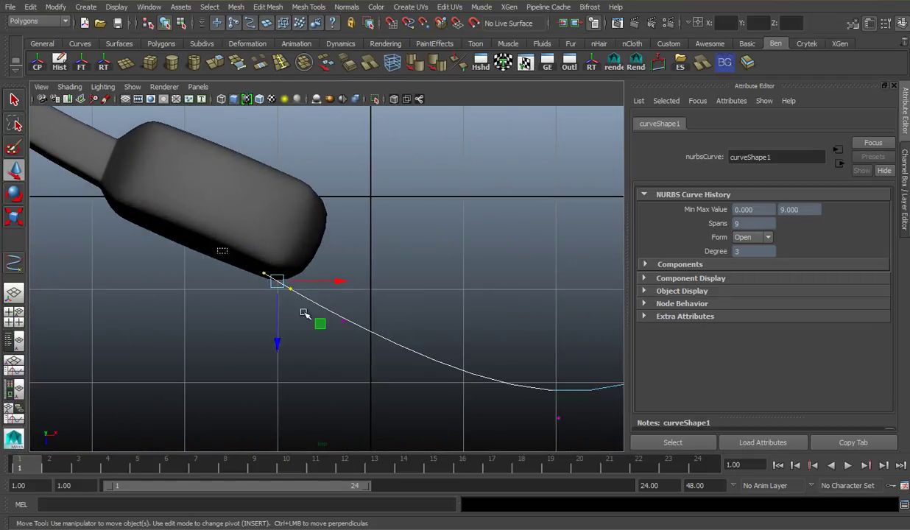
drag(218, 249, 466, 411)
scroll(349, 319, down, 4)
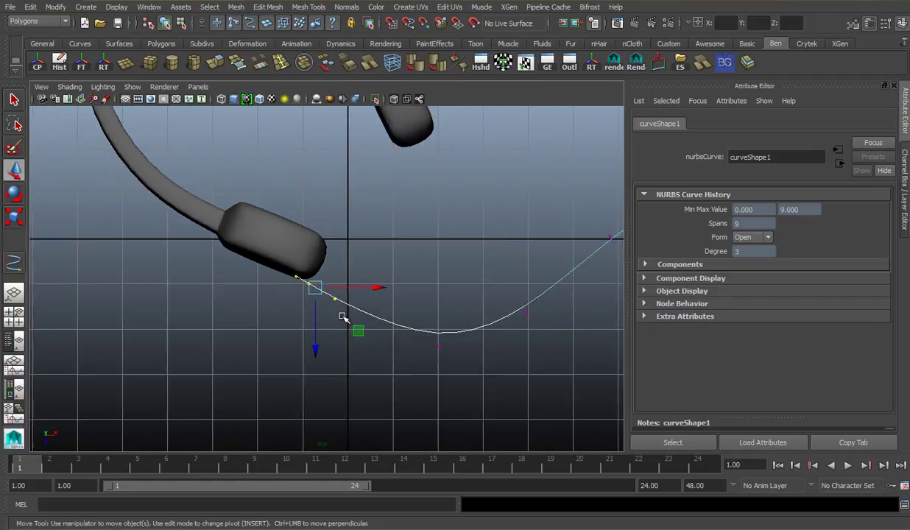
scroll(346, 316, up, 5)
scroll(372, 314, up, 2)
key(e)
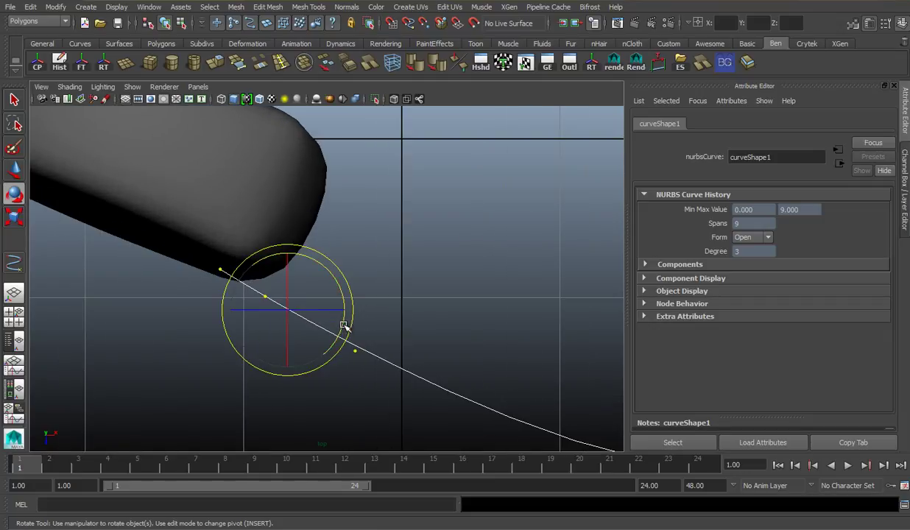
drag(341, 327, 344, 322)
Move the rotated end vertices back against the ear cup's outer corner
key(w)
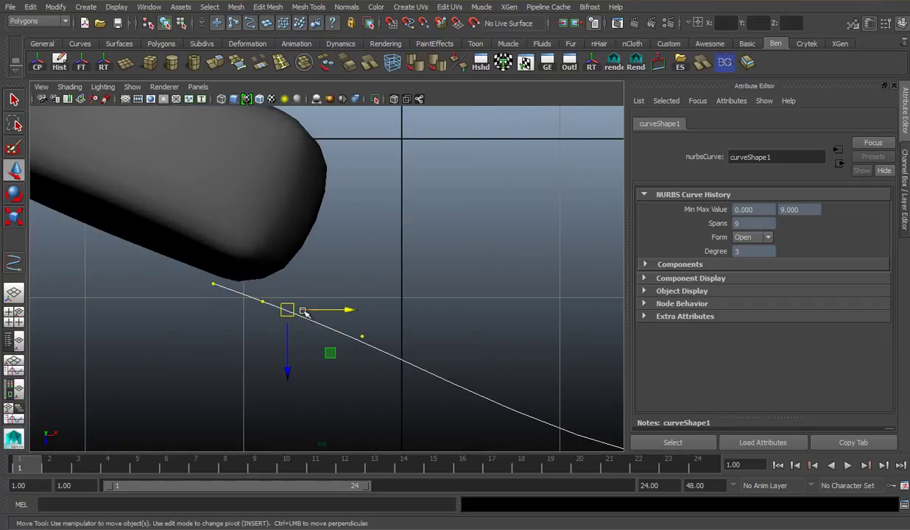
middle_drag(341, 358, 351, 329)
scroll(404, 337, down, 2)
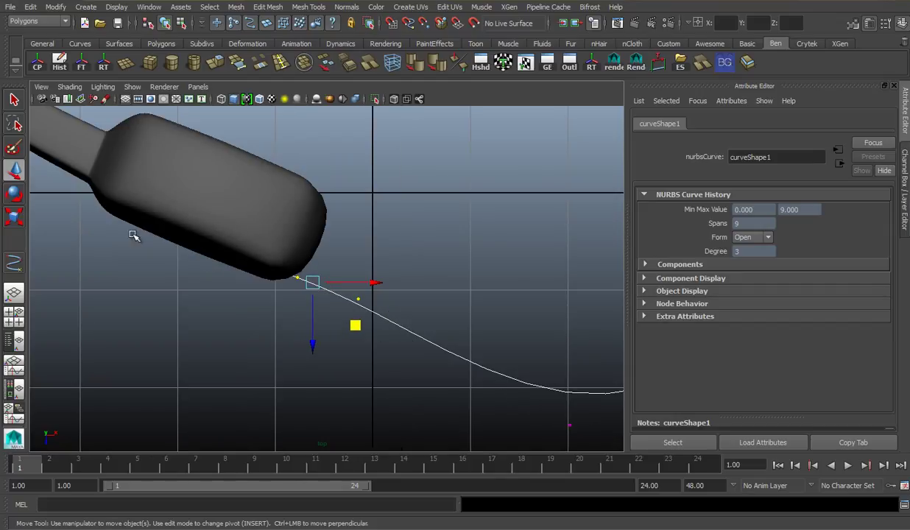
Move the curve's middle control vertices in the top view to widen the cable's loop into fuller, rounder bends
scroll(258, 253, down, 3)
alt+middle_drag(333, 284, 238, 266)
scroll(524, 283, down, 3)
alt+middle_drag(560, 358, 419, 300)
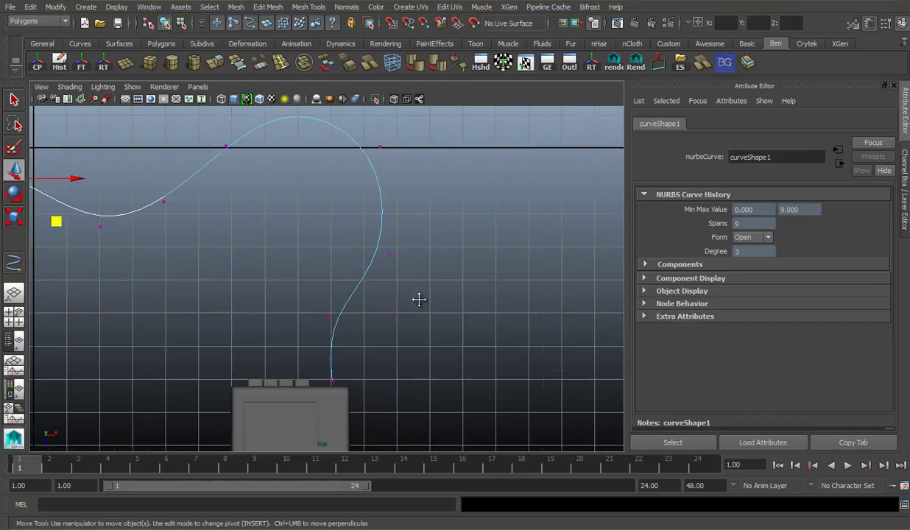
alt+middle_drag(289, 284, 337, 294)
scroll(399, 305, down, 4)
scroll(402, 307, up, 1)
drag(277, 183, 406, 284)
drag(346, 230, 457, 202)
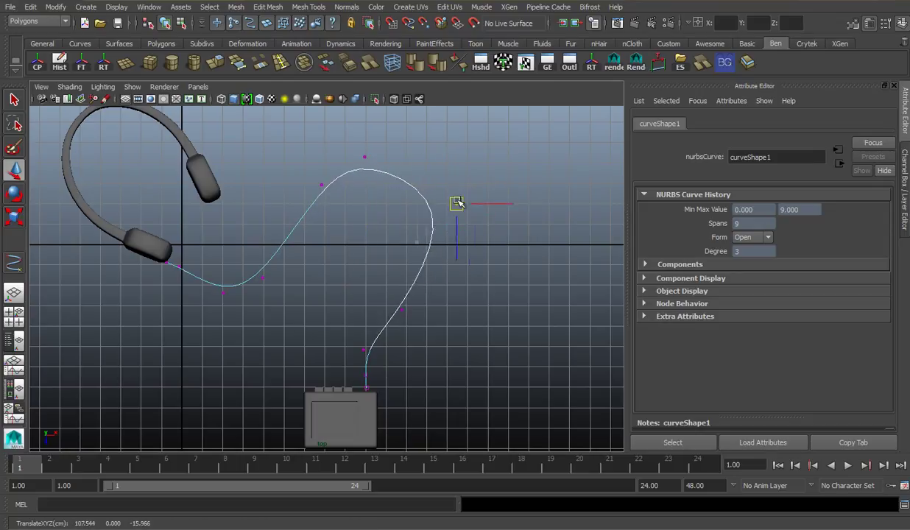
drag(299, 272, 305, 269)
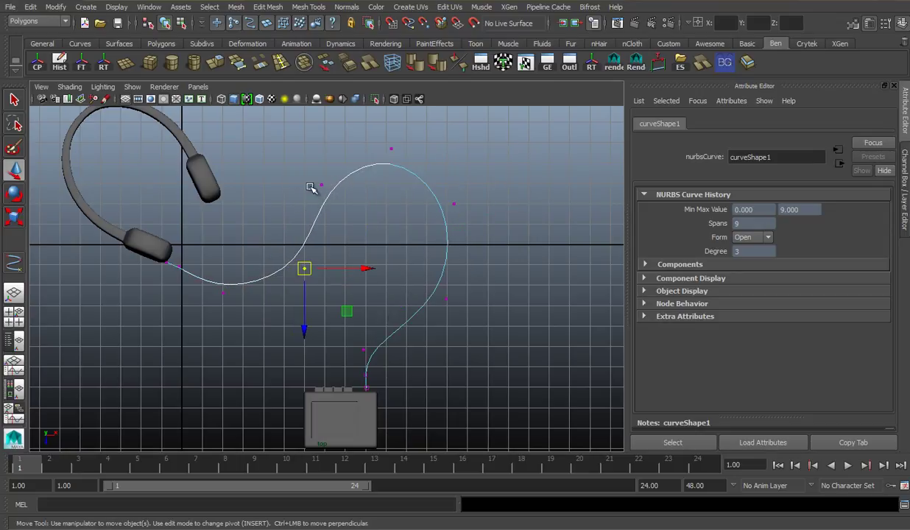
drag(309, 179, 327, 188)
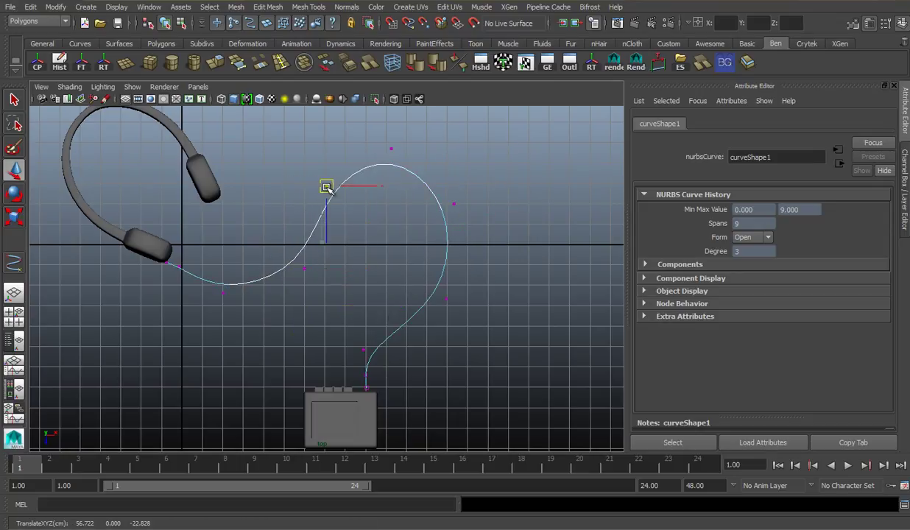
scroll(392, 285, down, 2)
scroll(391, 294, up, 3)
alt+drag(388, 316, 383, 316)
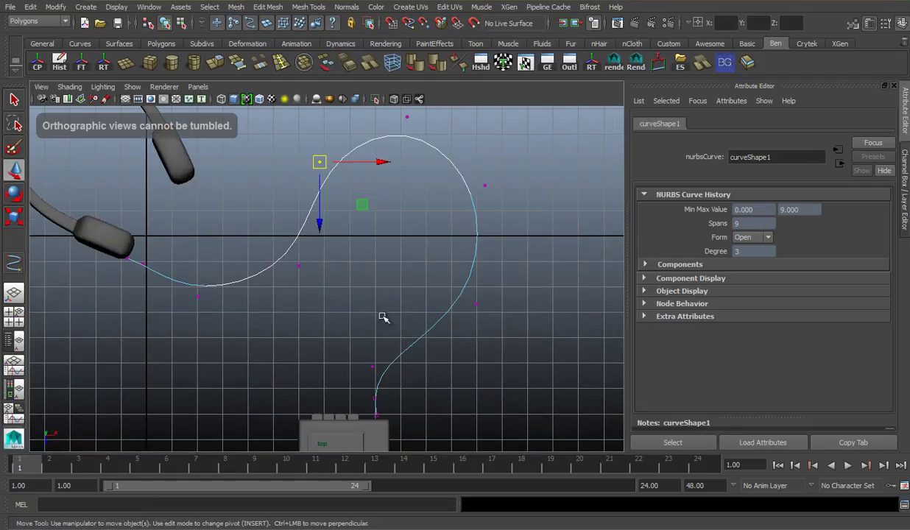
In the perspective view, adjust the control vertices next to the ear cup vertically so the cable drops smoothly toward the ground
key(space)
key(space)
alt+drag(492, 270, 349, 313)
scroll(407, 276, down, 5)
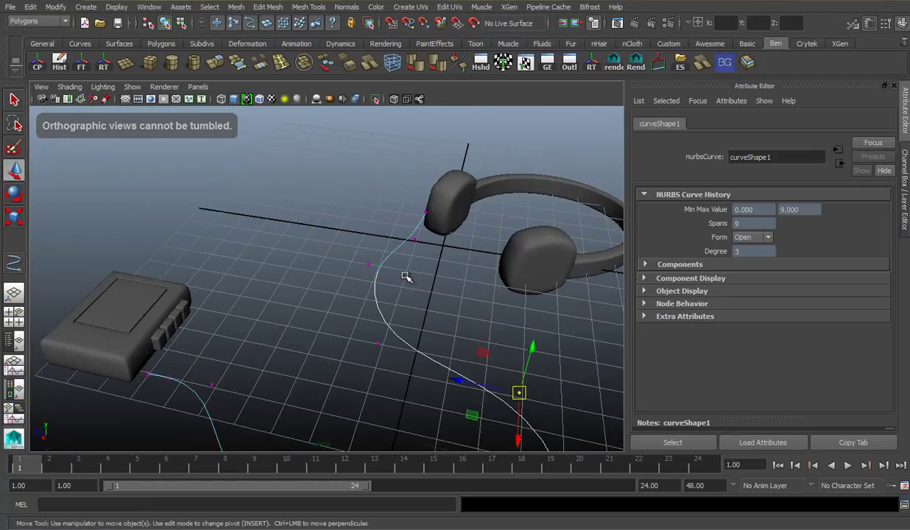
scroll(445, 295, up, 3)
alt+drag(447, 294, 293, 211)
alt+drag(340, 278, 299, 266)
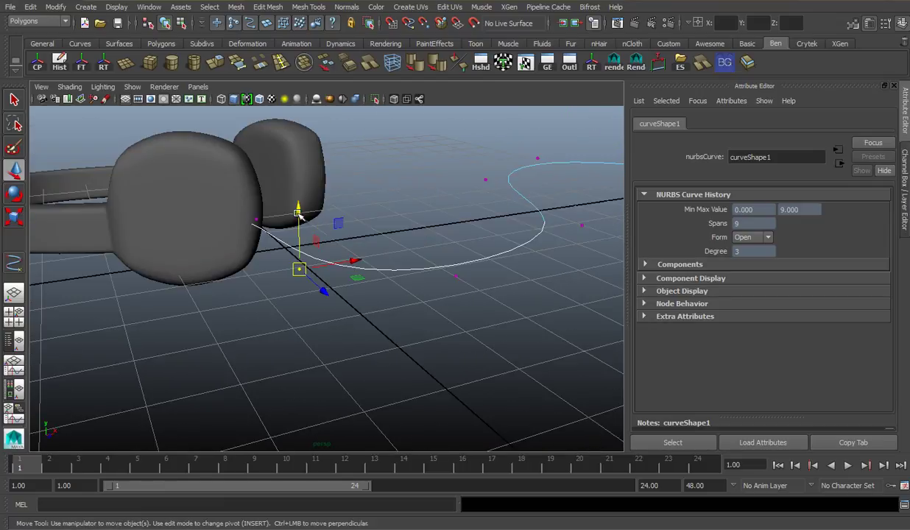
drag(462, 288, 473, 301)
alt+drag(473, 300, 407, 296)
drag(408, 258, 370, 258)
scroll(404, 260, down, 4)
Raise the curve's control vertices at the player end to the height of its button side, and adjust the next vertex's height
alt+drag(484, 256, 312, 304)
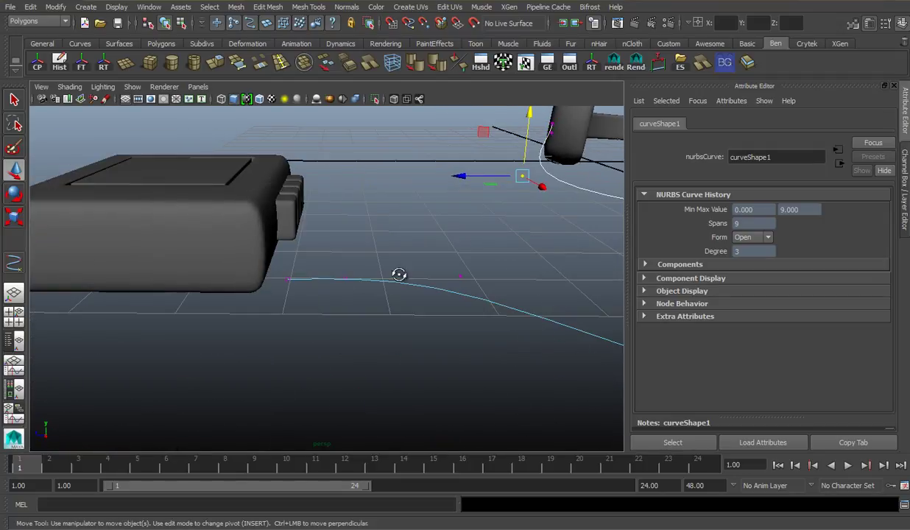
alt+drag(400, 275, 228, 231)
drag(332, 212, 376, 254)
drag(305, 195, 304, 183)
alt+drag(305, 221, 361, 284)
drag(546, 281, 420, 341)
alt+drag(420, 341, 446, 298)
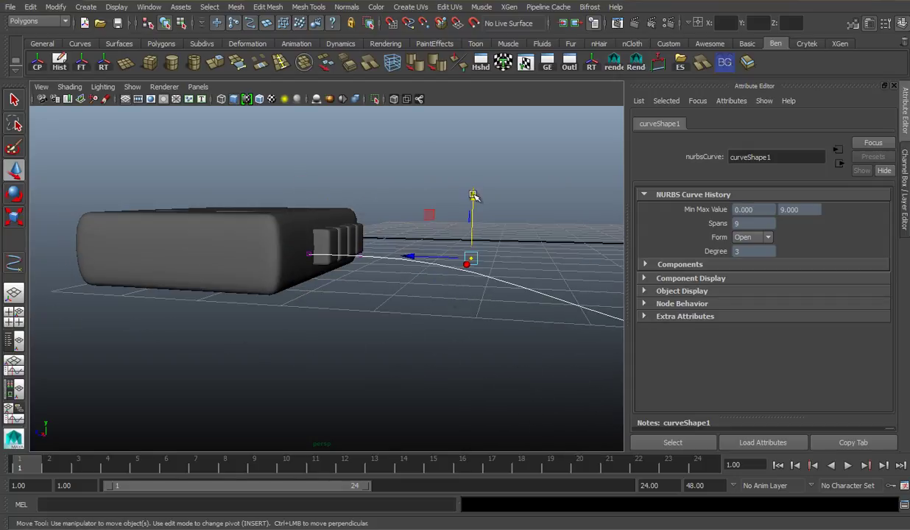
drag(474, 195, 473, 221)
Return the curve to object mode and group the player's body, screen and button parts together
alt+drag(325, 254, 232, 309)
right_drag(190, 256, 244, 241)
click(391, 340)
scroll(368, 347, down, 5)
alt+drag(346, 352, 308, 340)
right_drag(332, 336, 380, 294)
click(333, 322)
scroll(340, 317, up, 3)
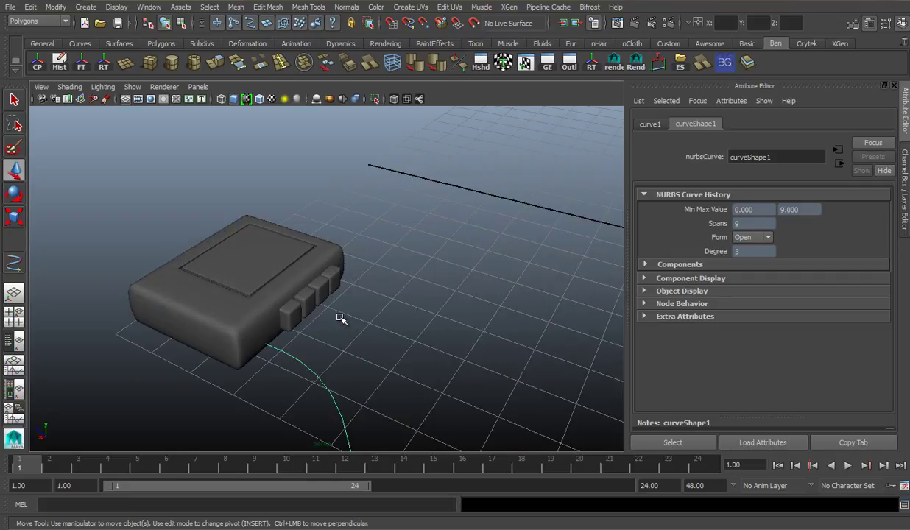
alt+drag(339, 317, 356, 345)
key(ctrl+g)
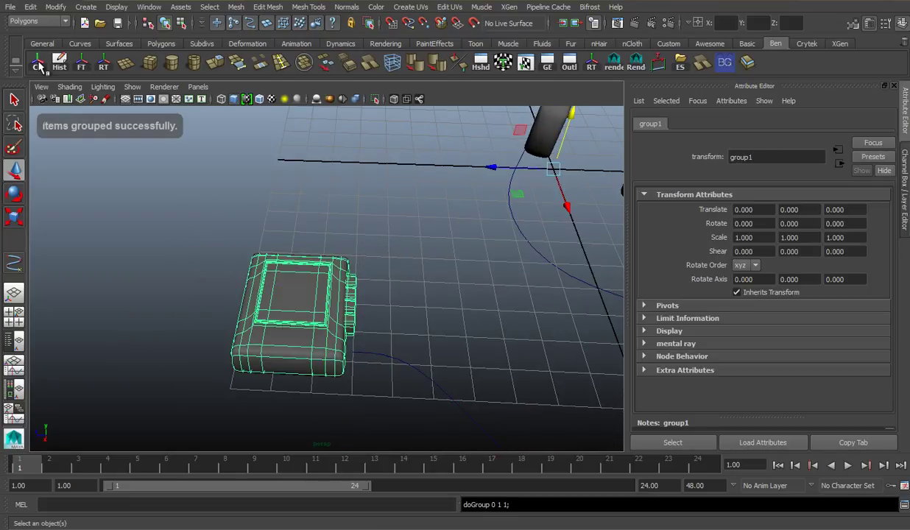
click(375, 297)
Create a polygon cylinder near the cable's player end and rotate it -90 degrees in X
scroll(386, 295, up, 5)
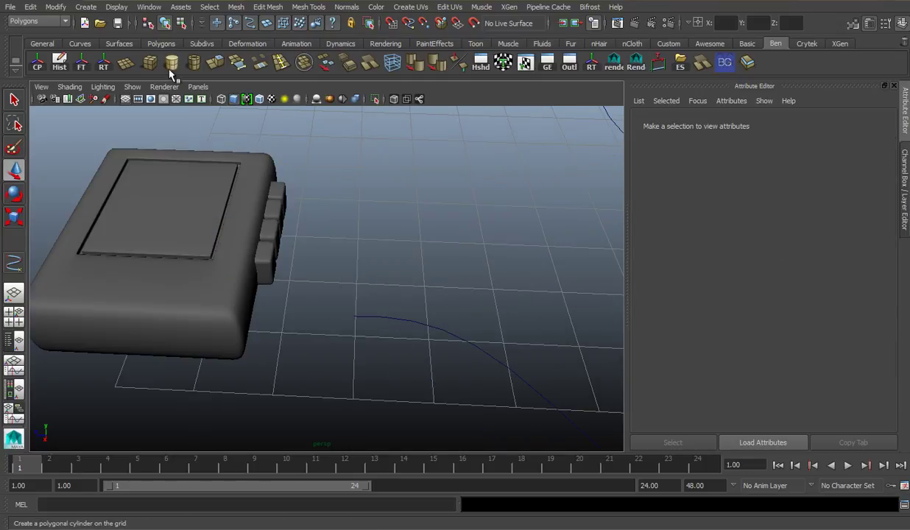
alt+middle_drag(387, 253, 335, 262)
alt+drag(328, 247, 315, 228)
click(172, 62)
drag(360, 277, 374, 158)
key(e)
alt+drag(427, 219, 318, 234)
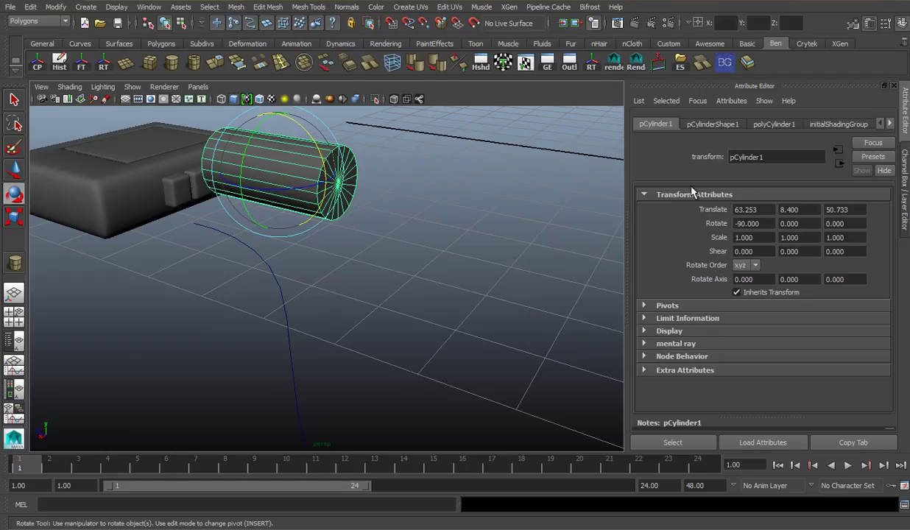
alt+drag(353, 221, 397, 244)
Lower the cylinder toward the start of the cable curve and scale it uniformly to 0.221
key(w)
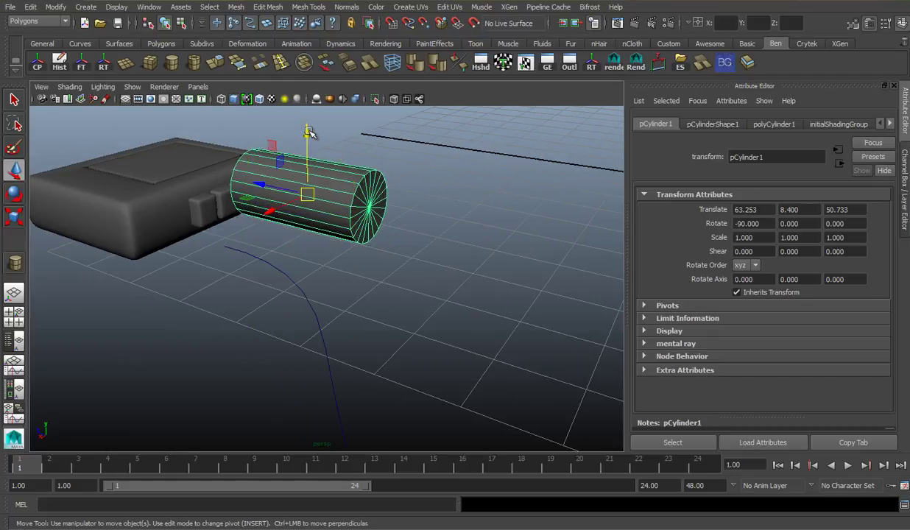
drag(305, 133, 295, 214)
drag(269, 274, 227, 294)
alt+drag(227, 294, 264, 277)
key(r)
drag(329, 274, 234, 217)
key(w)
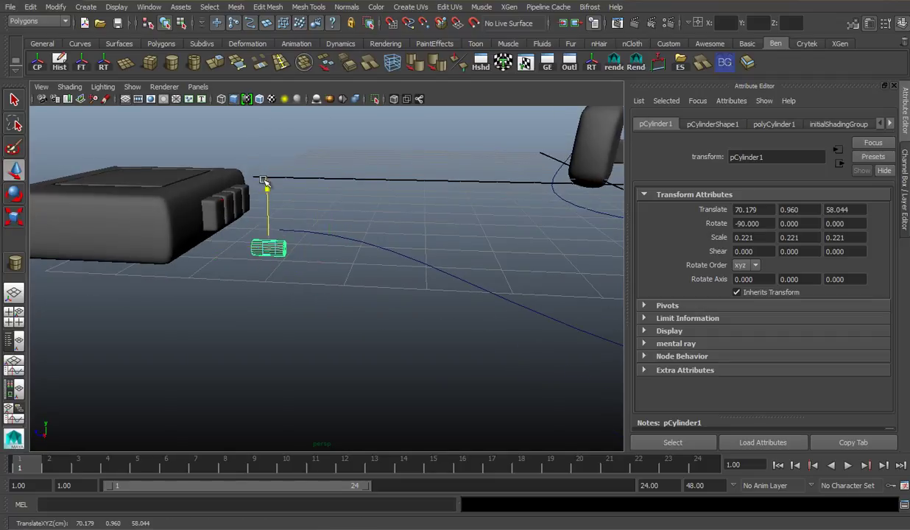
Align the cylinder beside the player's buttons at about X 72.318 and Y 3.433
scroll(332, 193, down, 10)
alt+drag(412, 237, 349, 274)
key(f)
alt+right_drag(348, 274, 293, 271)
drag(263, 280, 233, 288)
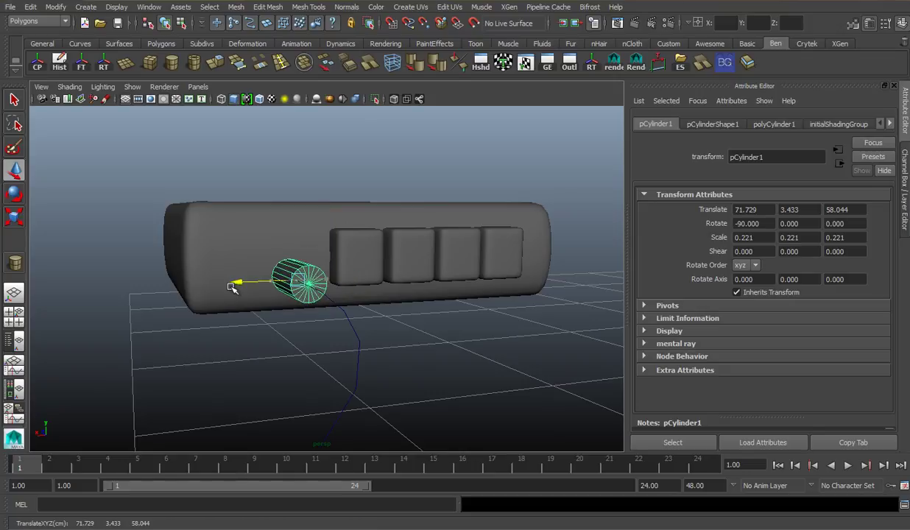
Slide the cylinder partly into the player's button-side face, at about Z 65.837
scroll(374, 309, down, 4)
scroll(346, 305, down, 8)
alt+drag(376, 311, 329, 296)
scroll(368, 307, up, 4)
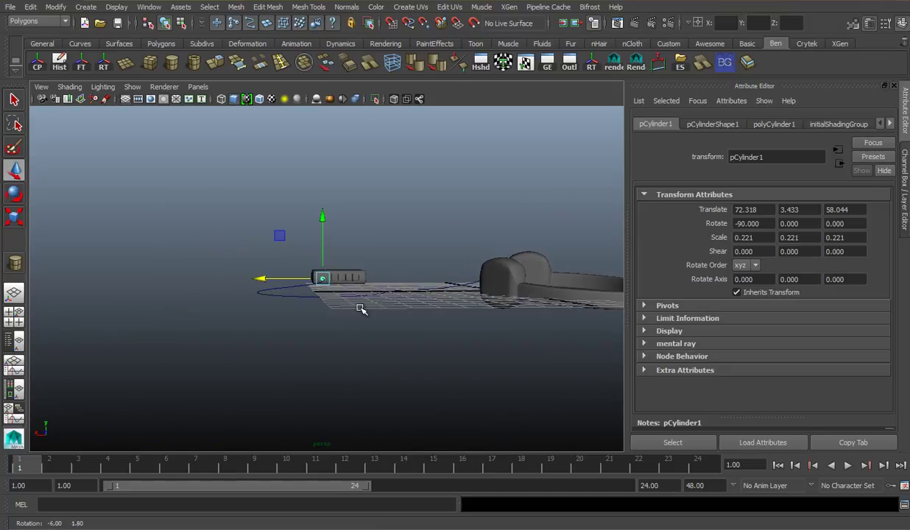
middle_drag(330, 297, 175, 260)
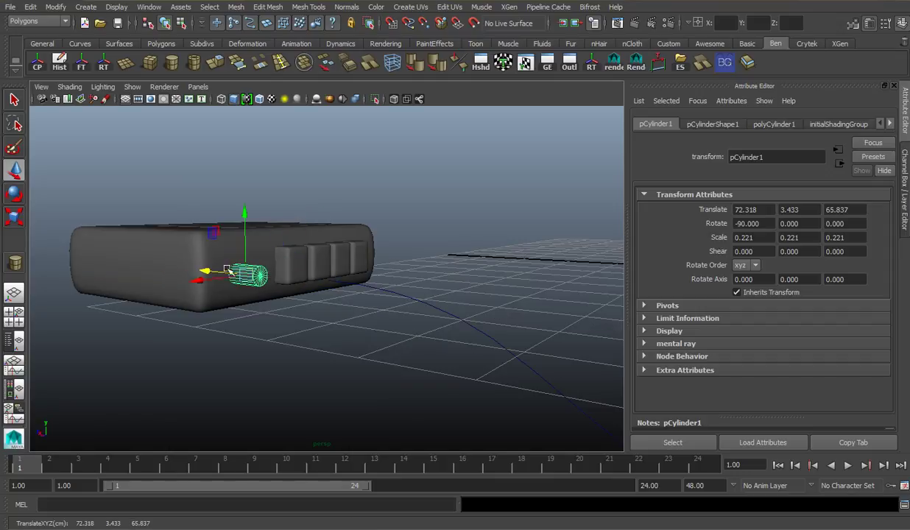
Scale the cylinder uniformly down to 0.157 as a small plug on the player's side
key(f)
scroll(335, 291, down, 5)
alt+drag(335, 291, 399, 278)
key(r)
key(w)
alt+drag(460, 208, 284, 374)
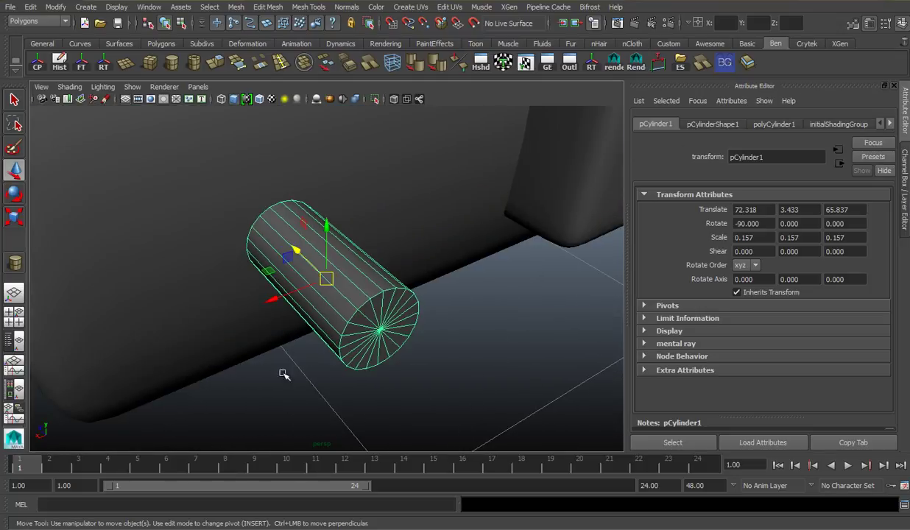
alt+drag(258, 299, 399, 278)
scroll(399, 279, down, 5)
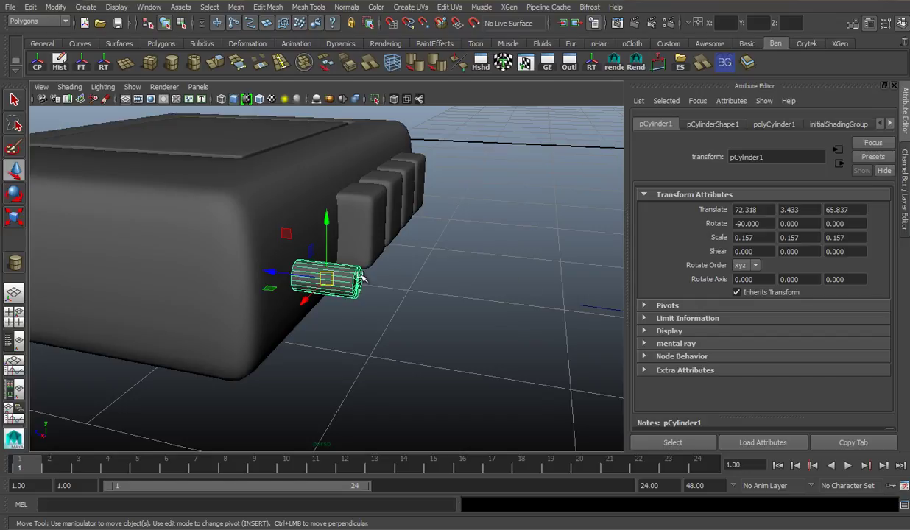
scroll(363, 277, down, 5)
alt+drag(600, 251, 450, 243)
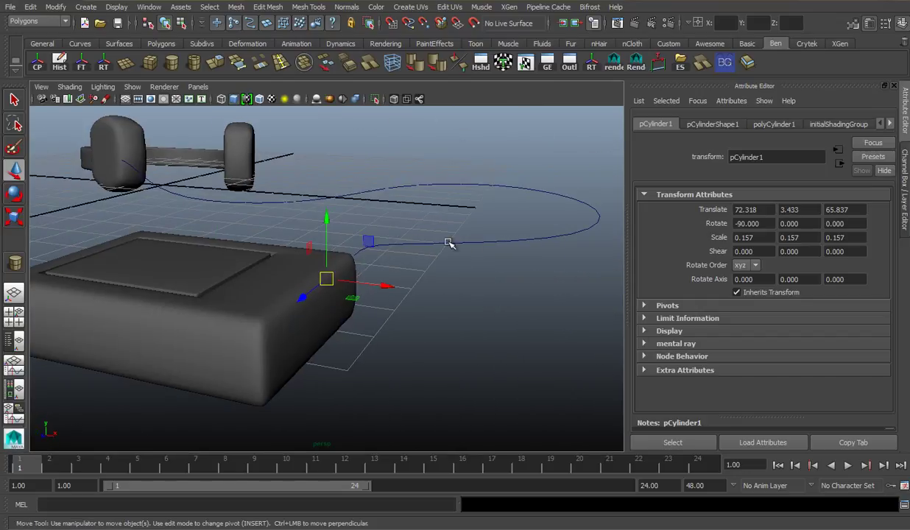
Set the cylinder's axis subdivisions to 6 in its polyCylinder1 creation attributes
scroll(250, 234, up, 6)
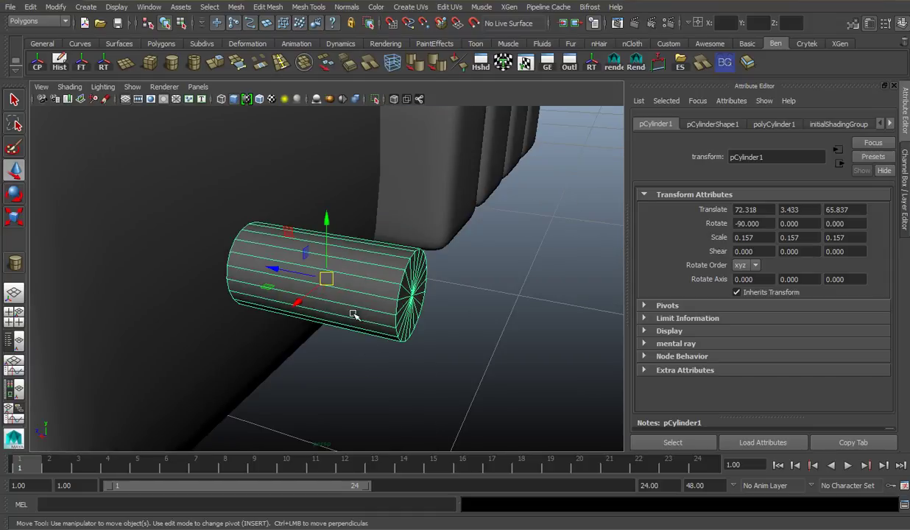
click(712, 124)
click(767, 126)
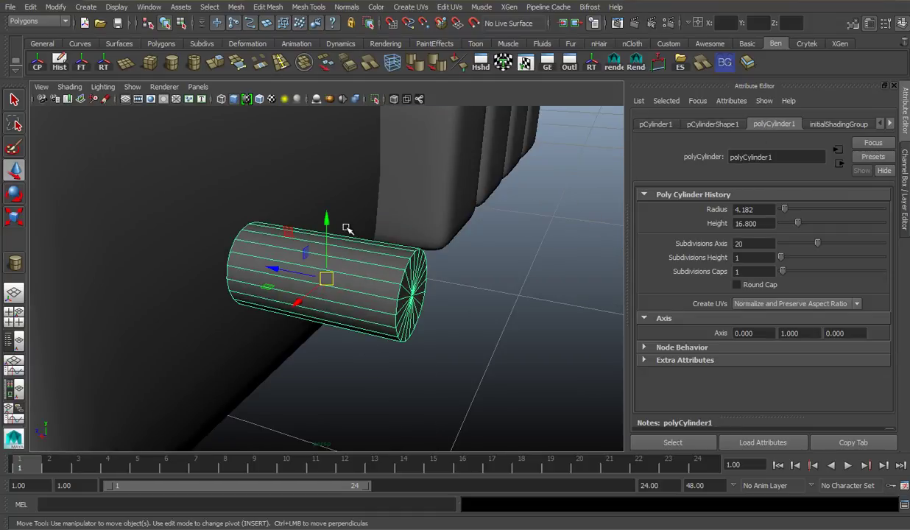
mouse_move(349, 340)
alt+mouse_down()
mouse_move(339, 289)
mouse_move(329, 362)
mouse_move(353, 326)
alt+mouse_up()
scroll(387, 278, up, 2)
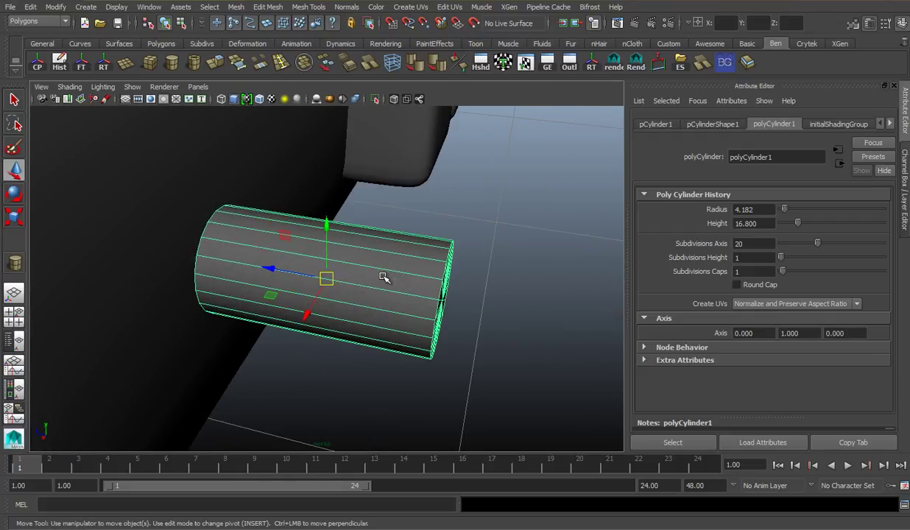
scroll(384, 278, up, 2)
alt+drag(374, 275, 384, 268)
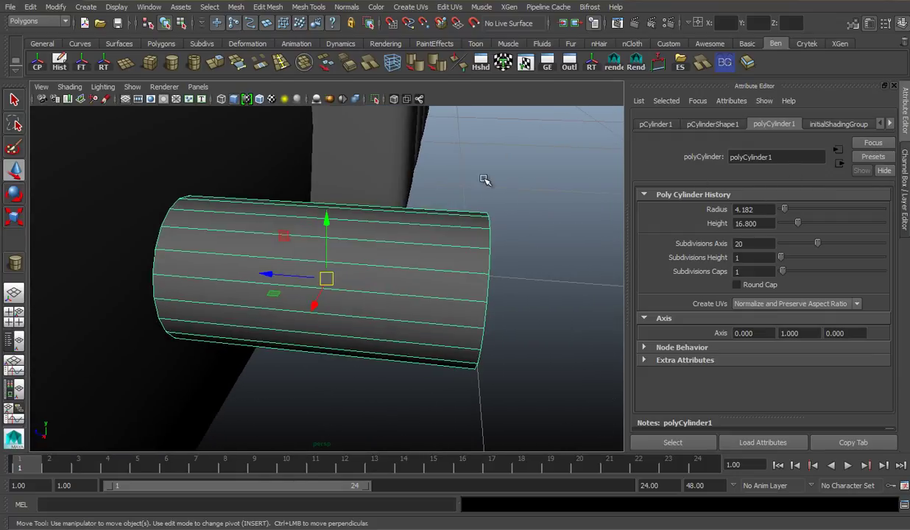
click(894, 86)
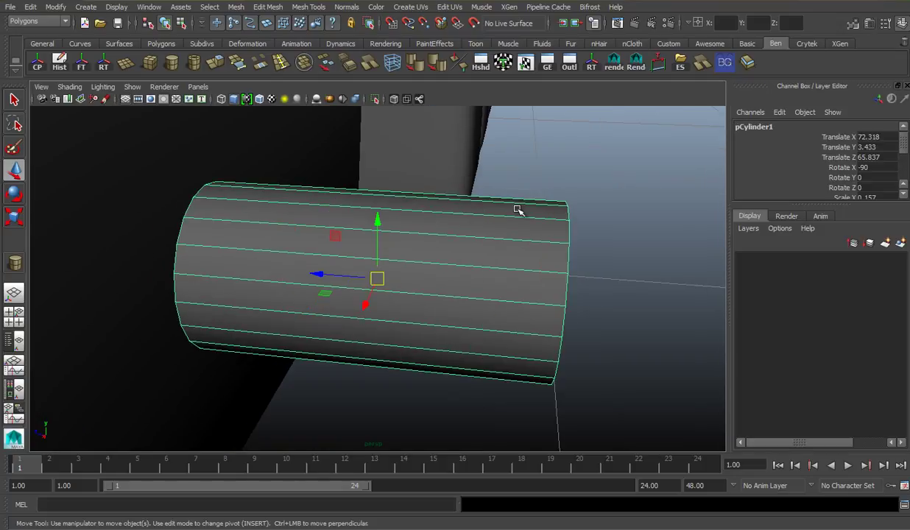
click(870, 24)
alt+drag(407, 248, 425, 316)
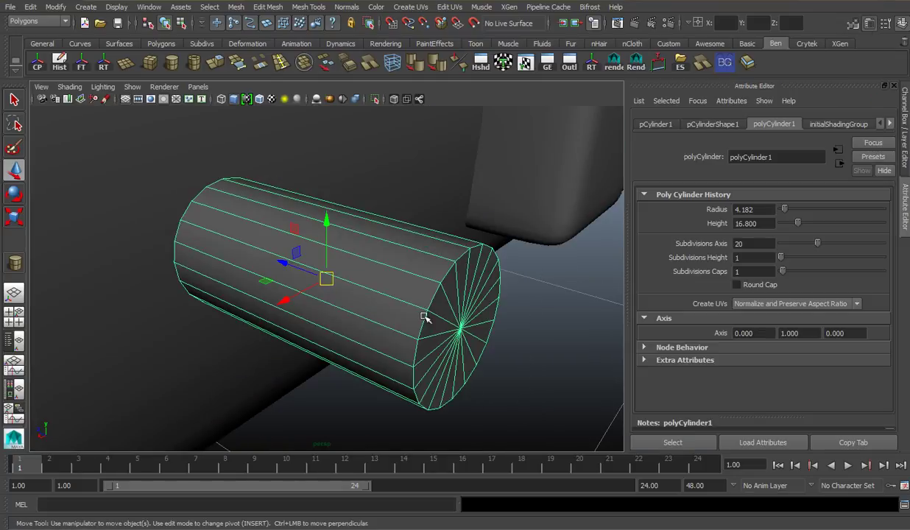
click(656, 123)
click(775, 125)
text(6)
key(Return)
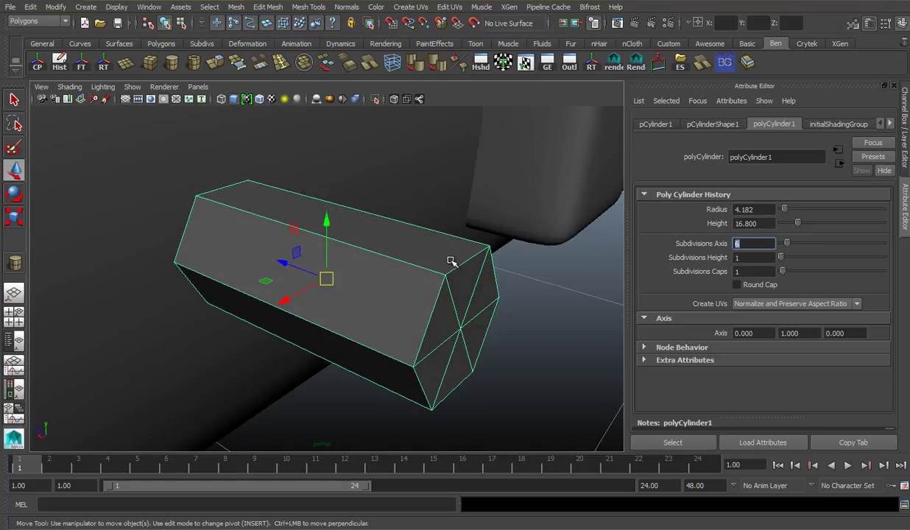
Deselect the six-sided cylinder to examine its shape against the player, and select it again
right_drag(452, 262, 422, 286)
alt+drag(481, 283, 449, 279)
click(501, 310)
scroll(516, 280, down, 5)
click(340, 279)
scroll(416, 316, down, 7)
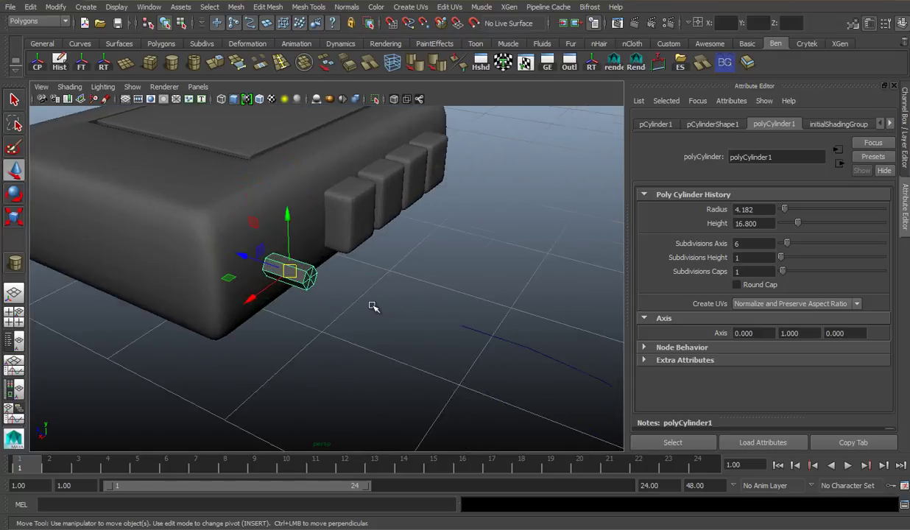
Examine the plug's position against the player's side and the start of the cable curve
alt+drag(373, 307, 346, 301)
shift+click(231, 266)
mouse_move(230, 264)
alt+mouse_down()
mouse_move(163, 206)
mouse_move(175, 232)
mouse_move(213, 251)
mouse_move(239, 249)
alt+mouse_up()
scroll(219, 199, down, 5)
scroll(296, 200, down, 3)
key(Up)
scroll(392, 258, up, 7)
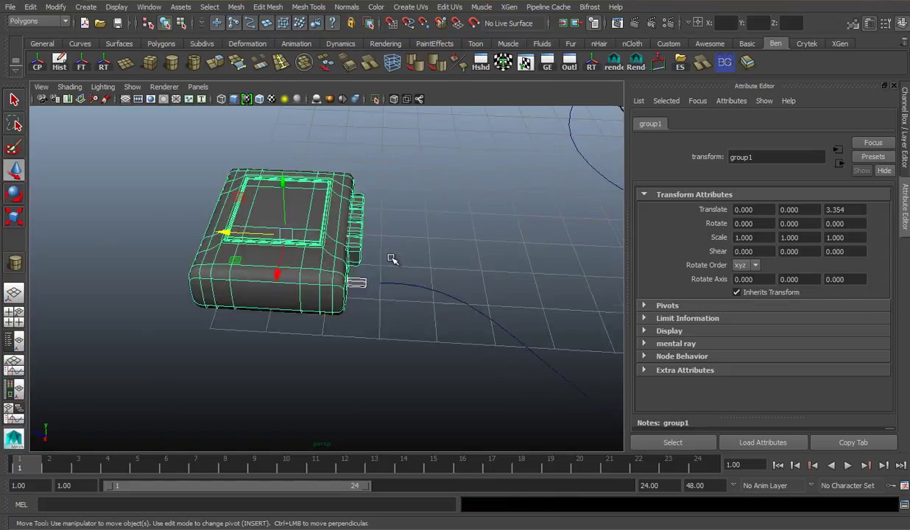
click(490, 254)
scroll(489, 254, up, 4)
alt+middle_drag(490, 254, 347, 219)
alt+drag(347, 219, 308, 218)
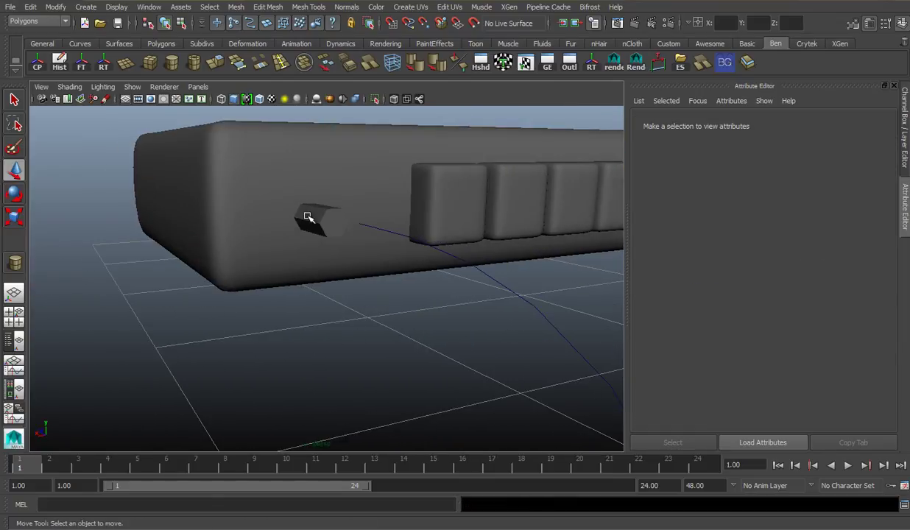
Move the cylinder plug to about X 72.286, Y 3.614, Z 58.312, lined up with the cable curve's start
click(308, 217)
alt+drag(341, 252, 189, 253)
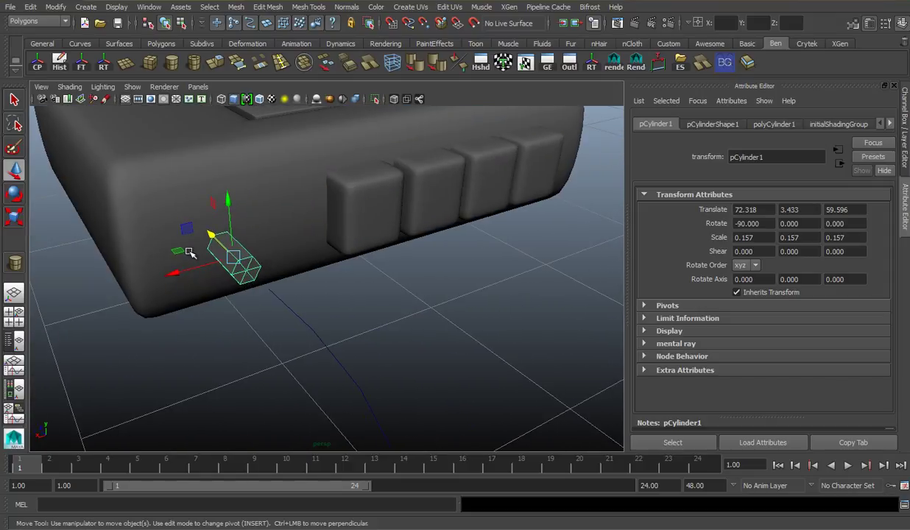
key(f)
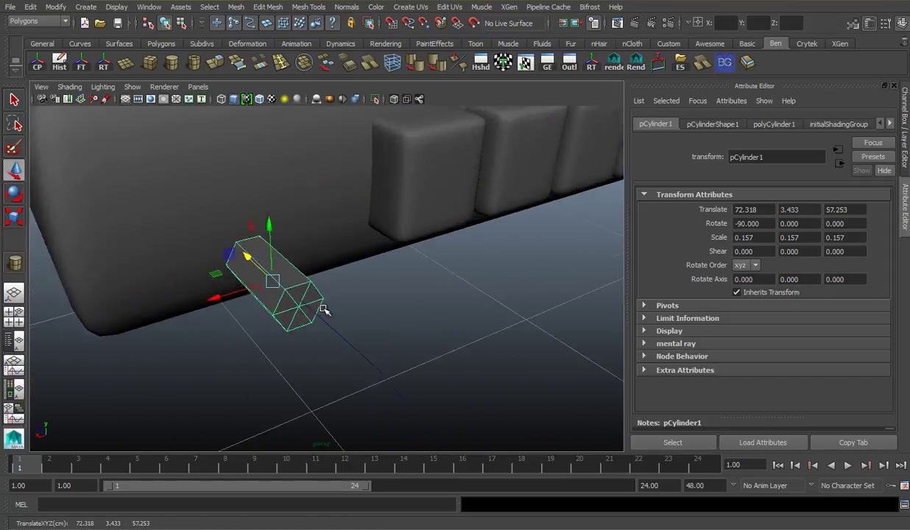
alt+drag(321, 368, 268, 262)
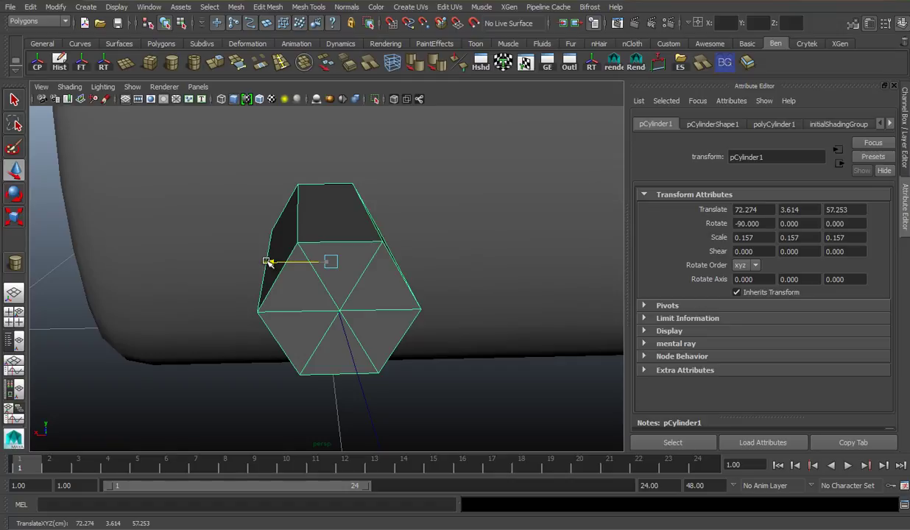
alt+drag(307, 310, 251, 222)
alt+drag(382, 283, 442, 274)
scroll(396, 266, down, 5)
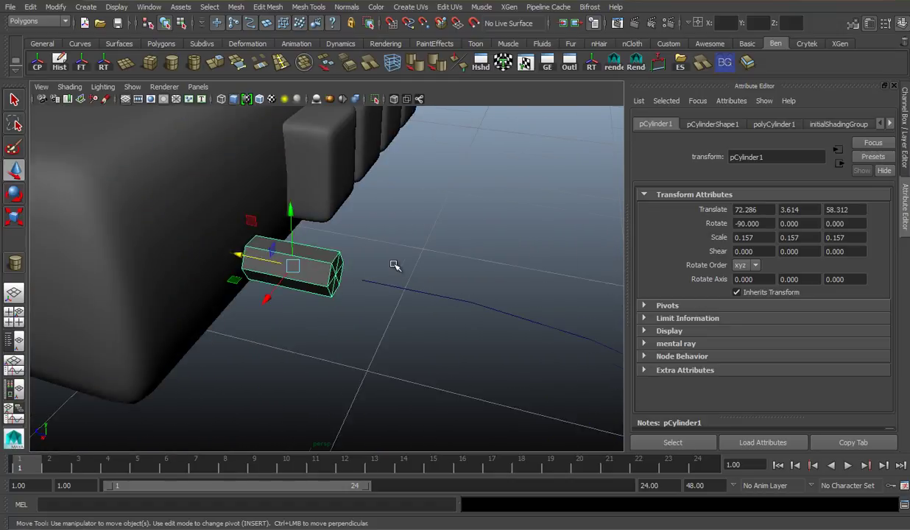
Select all six triangular faces of the cylinder's end cap that faces the cable curve
scroll(352, 283, up, 2)
right_drag(339, 257, 338, 288)
scroll(345, 280, up, 4)
click(346, 273)
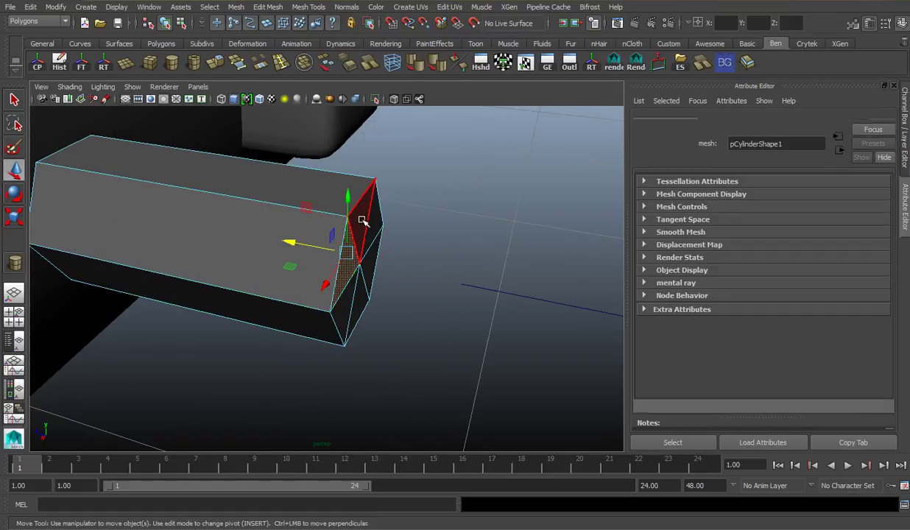
shift+click(364, 220)
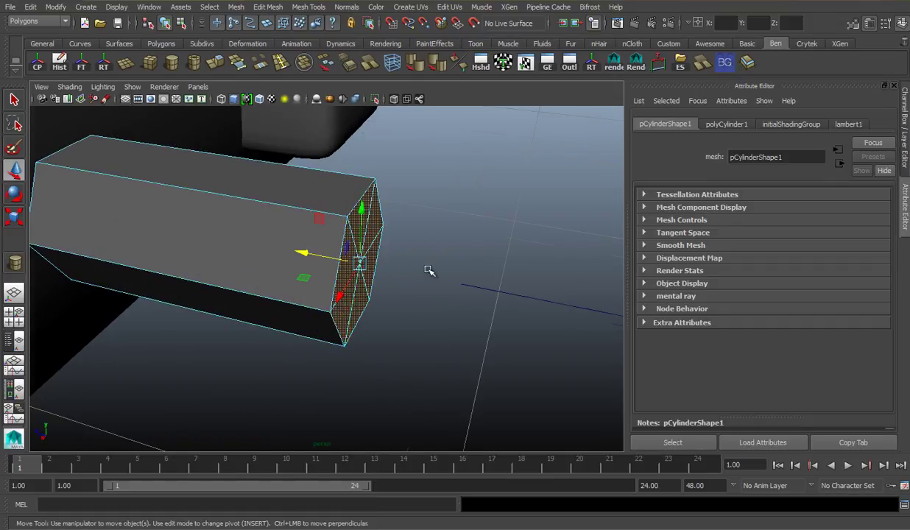
scroll(425, 272, down, 4)
alt+middle_drag(420, 274, 357, 257)
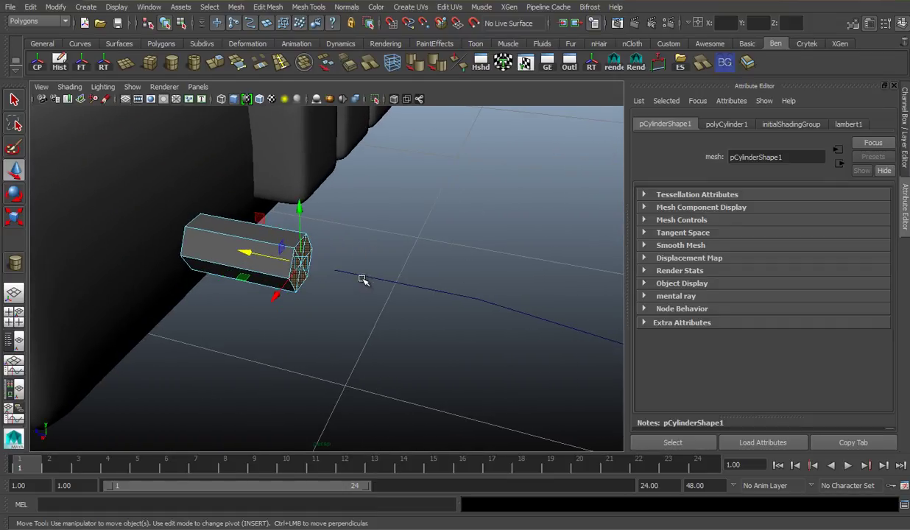
Add the cable curve to the selection together with the plug's end-cap faces
click(360, 275)
scroll(309, 261, up, 3)
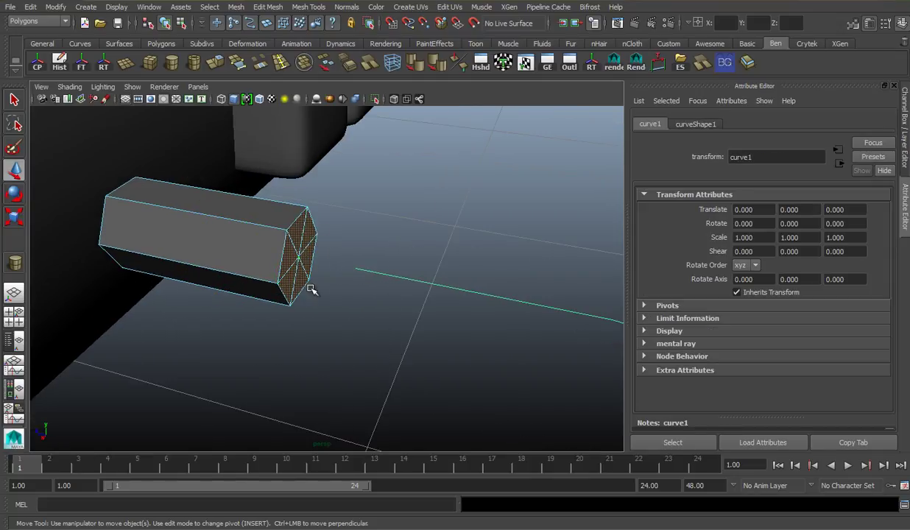
alt+middle_drag(300, 255, 286, 265)
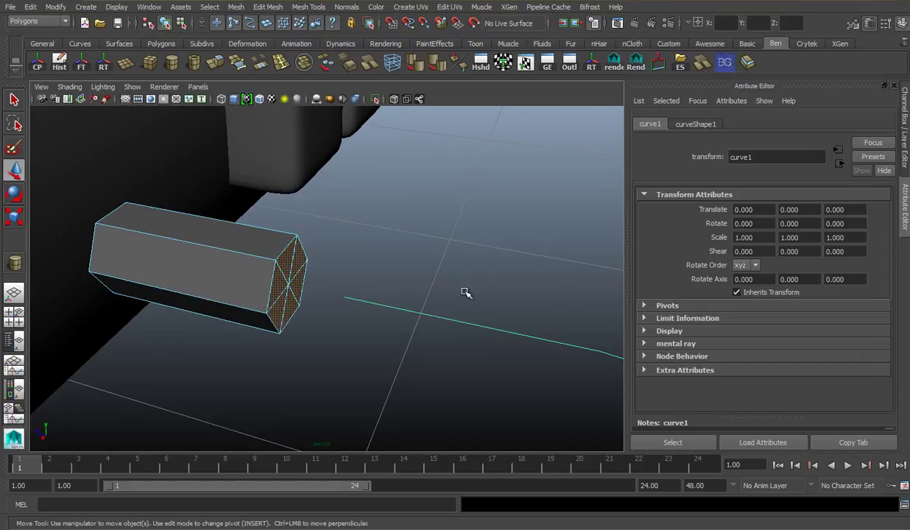
mouse_move(466, 293)
alt+right_down()
mouse_move(412, 284)
mouse_move(319, 297)
mouse_move(475, 278)
alt+right_up()
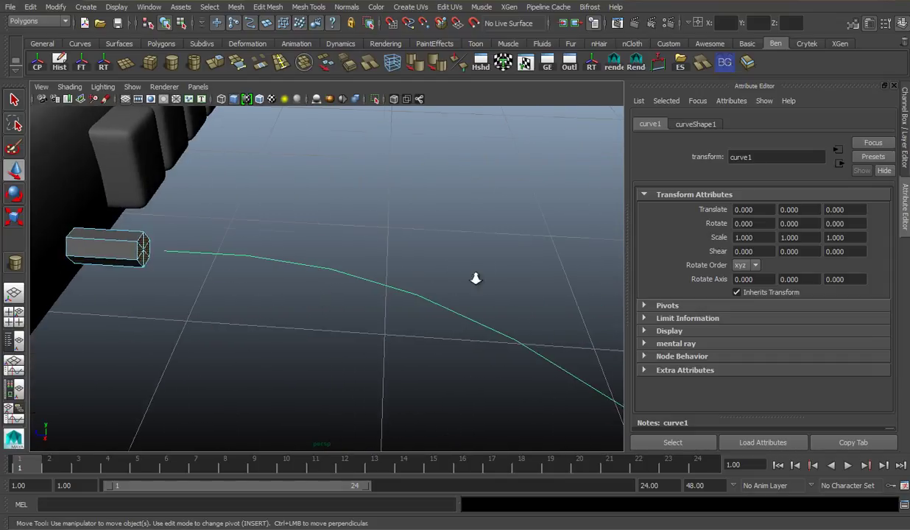
alt+drag(476, 279, 346, 243)
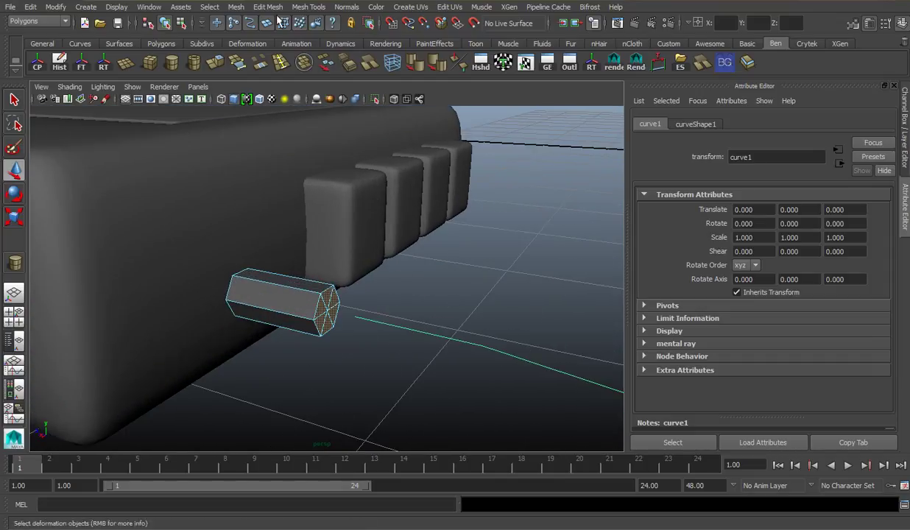
Try to extrude the end-cap faces along the selected cable curve with 1 division
click(268, 8)
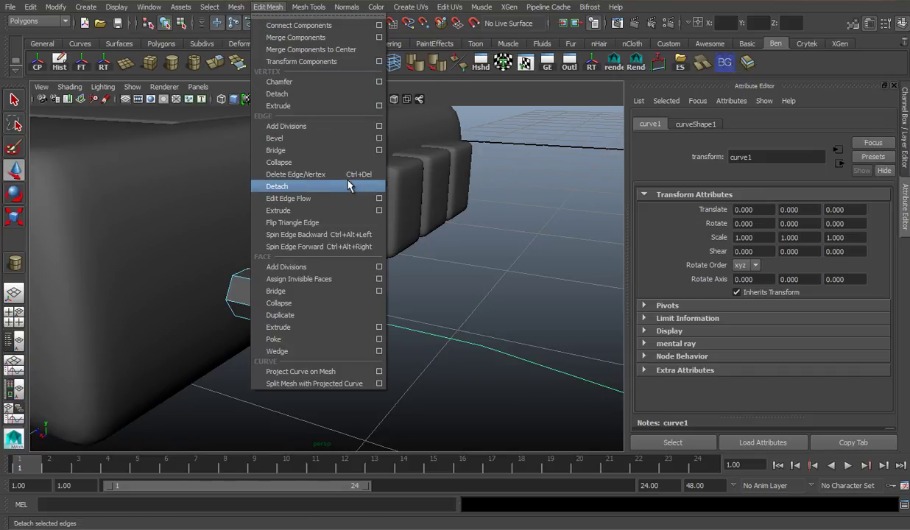
click(380, 327)
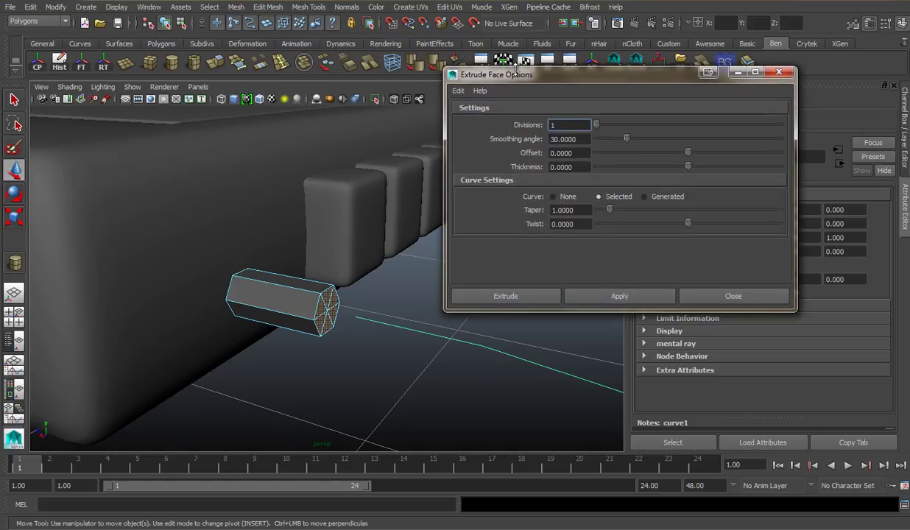
drag(516, 71, 499, 55)
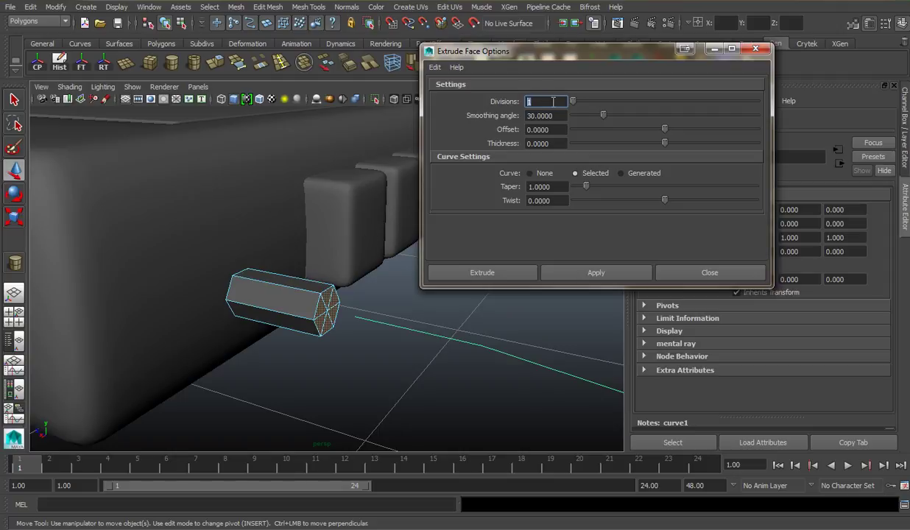
drag(535, 47, 528, 29)
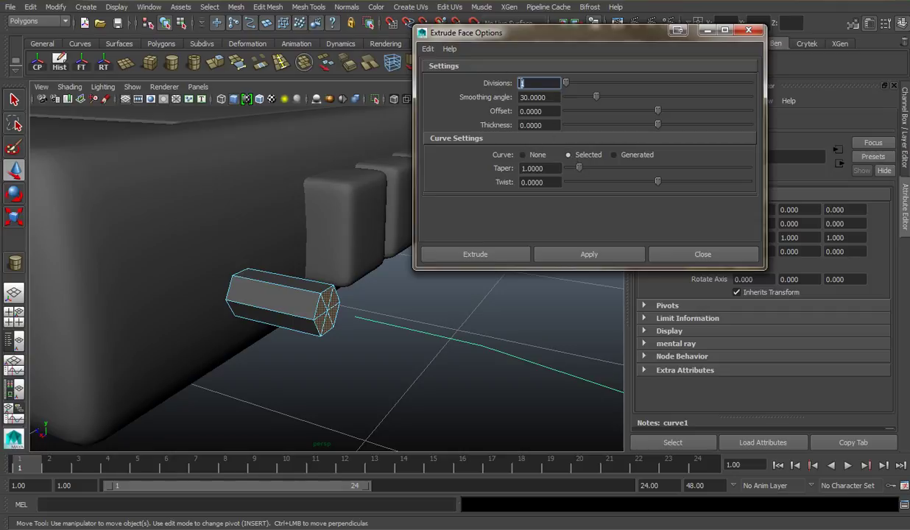
click(476, 252)
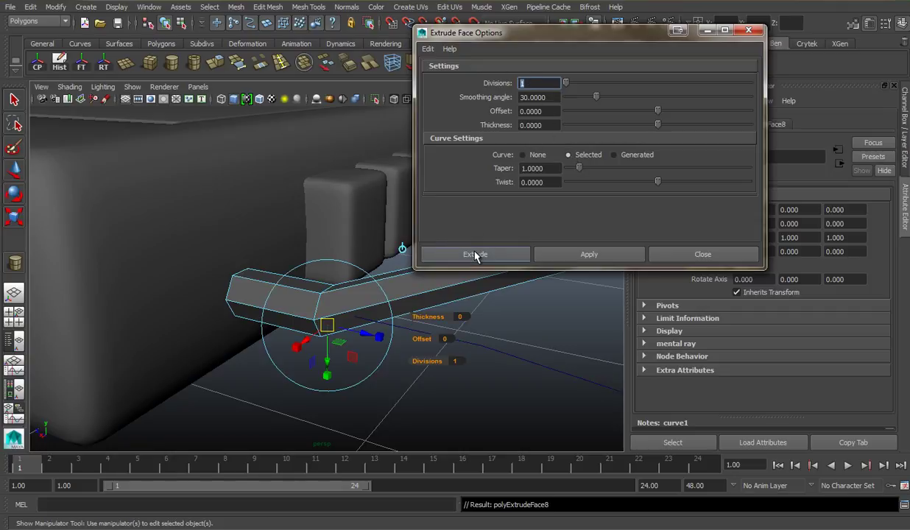
Inspect the single-division extrusion between the player and the headphones, and undo it
alt+drag(476, 252, 437, 252)
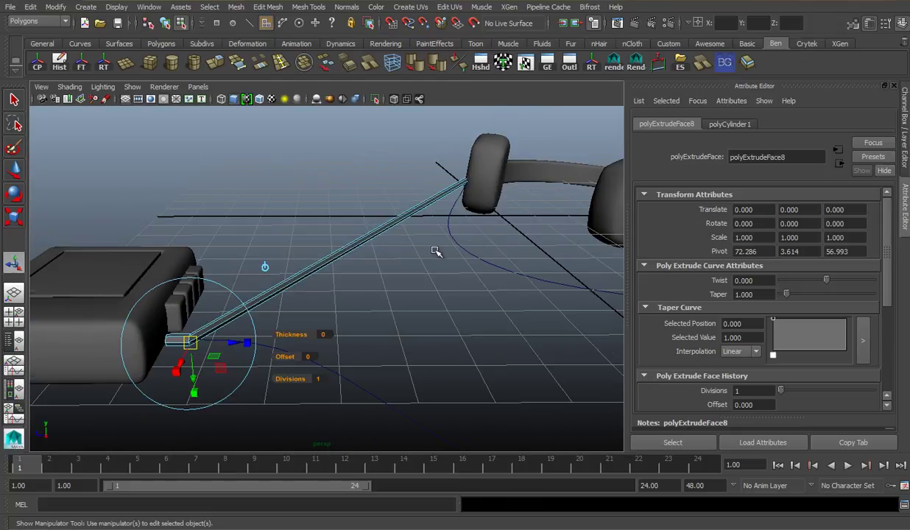
alt+middle_drag(437, 252, 475, 230)
alt+right_drag(299, 348, 361, 351)
alt+middle_drag(150, 346, 203, 336)
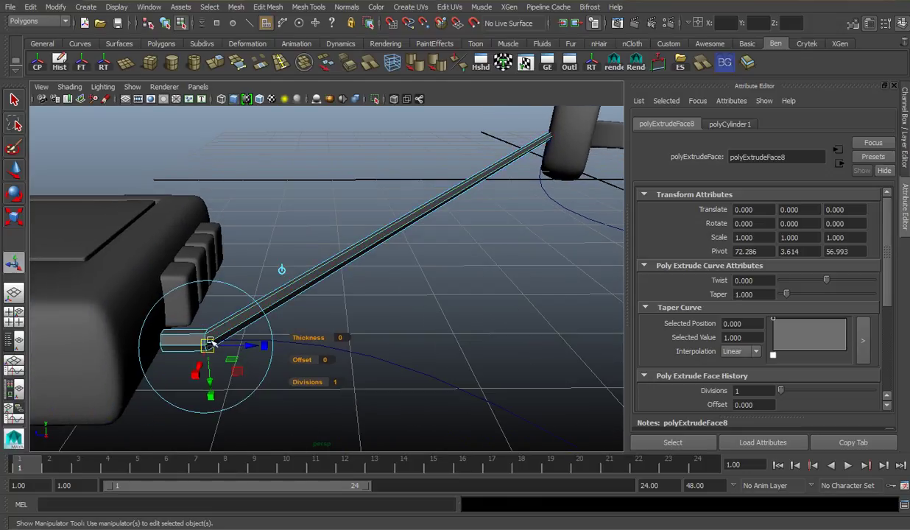
alt+middle_drag(402, 250, 383, 280)
alt+right_drag(534, 201, 474, 191)
alt+drag(423, 230, 453, 223)
alt+right_drag(453, 223, 402, 230)
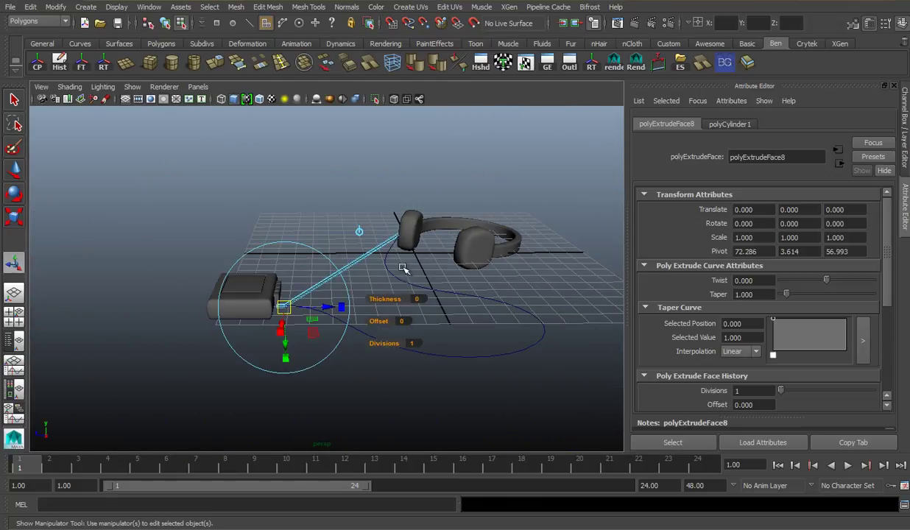
alt+middle_drag(363, 341, 378, 330)
alt+right_drag(328, 320, 380, 317)
key(ctrl+z)
alt+right_drag(313, 277, 358, 276)
alt+drag(336, 281, 210, 346)
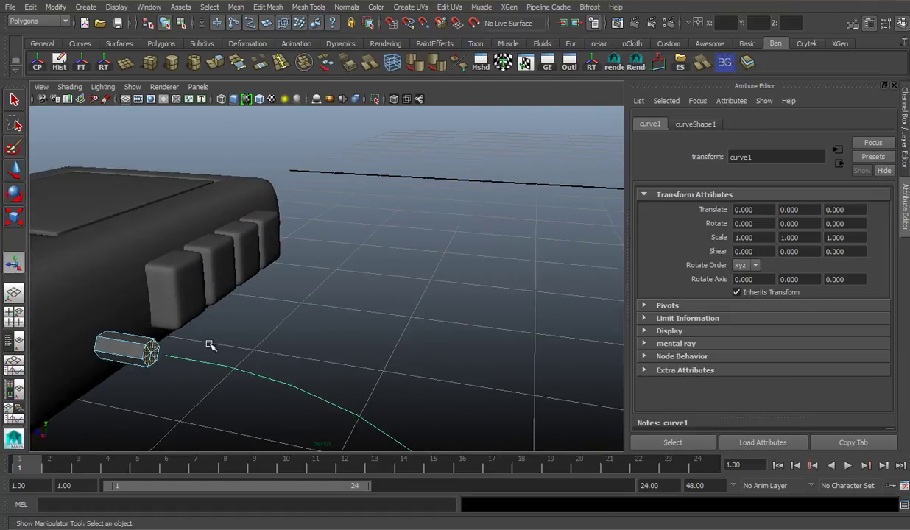
Extrude the end-cap faces along the selected cable curve with 100 divisions, keeping taper 1 and twist 0
click(308, 6)
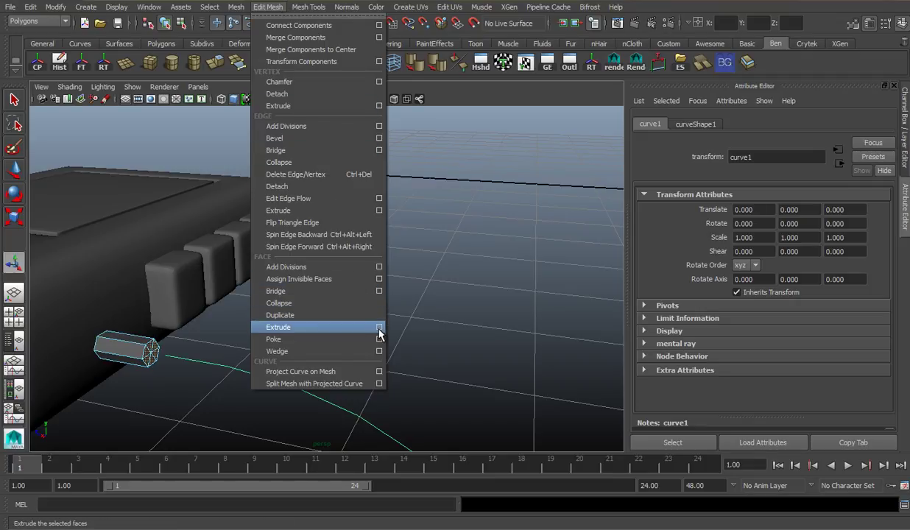
click(380, 329)
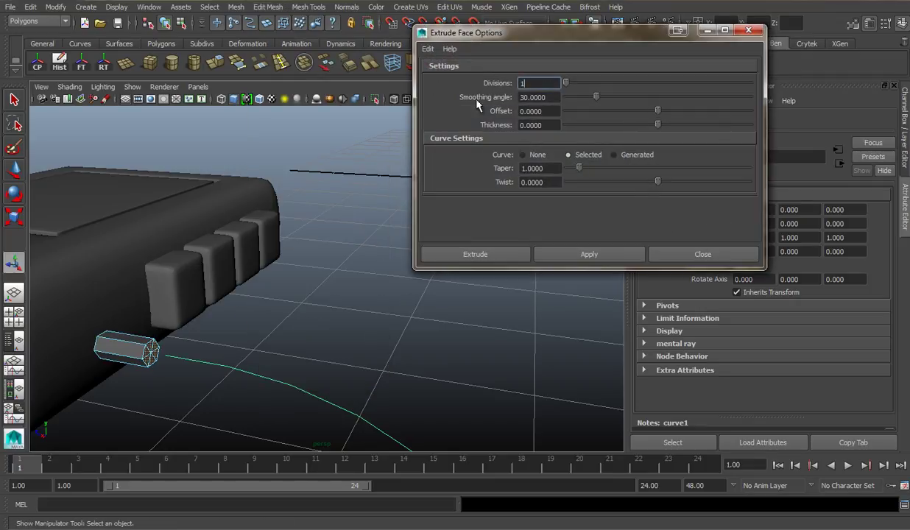
click(485, 261)
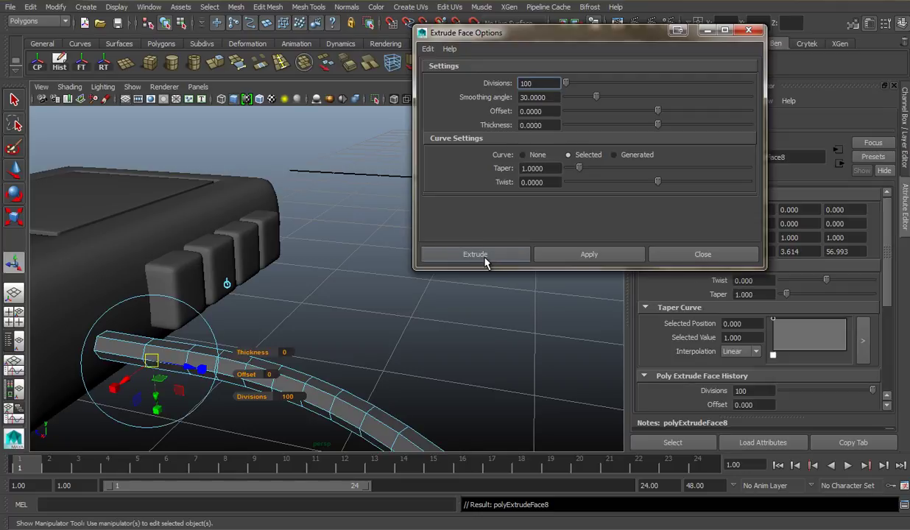
Examine how the extruded cable follows the curve from the player to the headphones
alt+drag(361, 187, 307, 294)
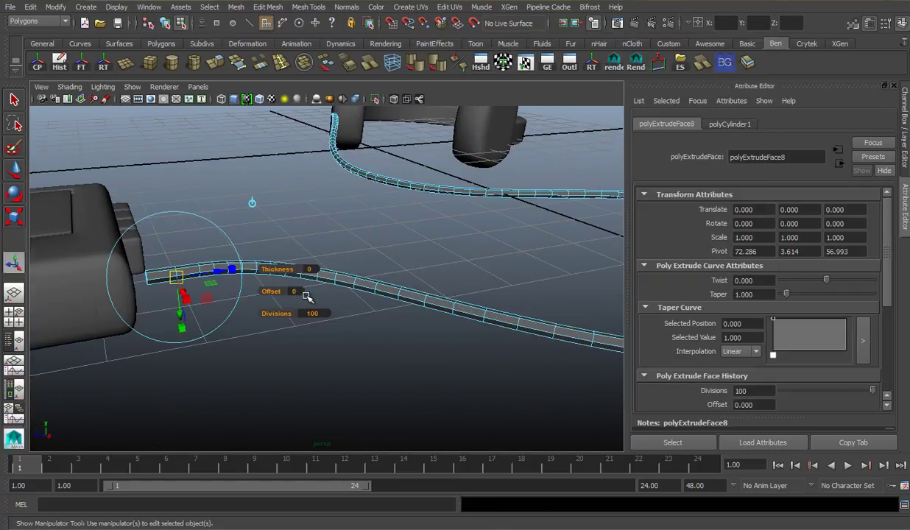
alt+drag(243, 259, 324, 315)
alt+right_drag(324, 315, 295, 317)
alt+drag(295, 317, 401, 328)
alt+right_drag(323, 283, 366, 267)
key(t)
scroll(366, 268, down, 5)
scroll(300, 226, up, 5)
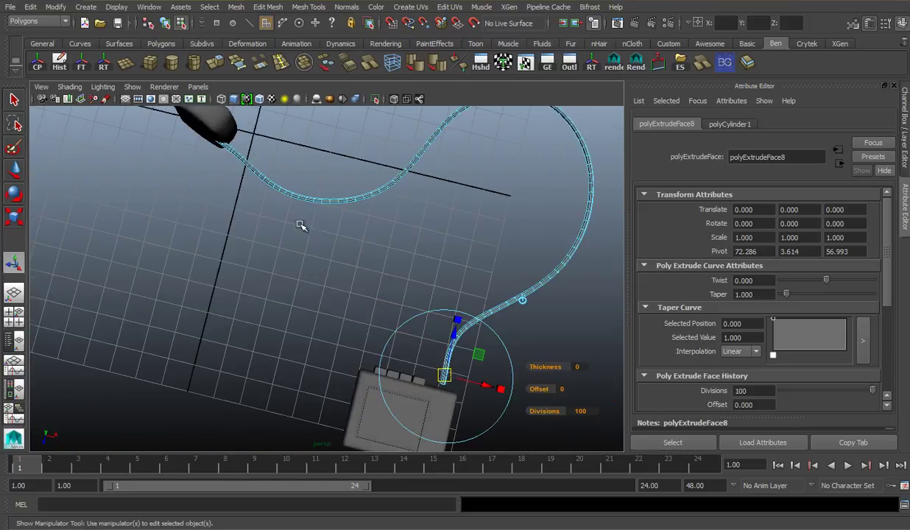
alt+drag(346, 270, 254, 275)
alt+middle_drag(370, 284, 361, 159)
scroll(345, 275, up, 3)
alt+drag(345, 275, 387, 228)
scroll(353, 293, up, 6)
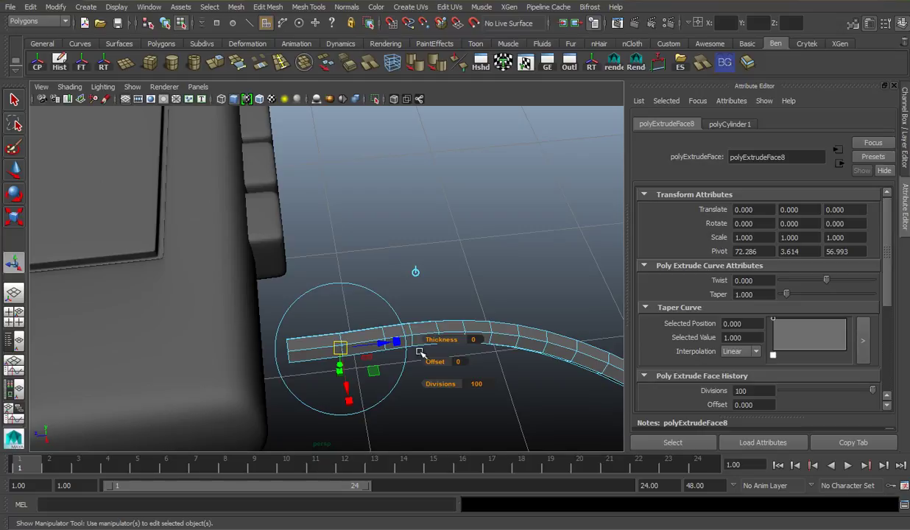
Return the cable mesh to object mode and deselect it to inspect its surface up close
drag(278, 276, 312, 255)
key(r)
right_drag(311, 253, 370, 239)
click(464, 247)
scroll(470, 250, down, 8)
alt+drag(470, 251, 376, 344)
alt+middle_drag(356, 331, 365, 409)
scroll(372, 281, up, 5)
alt+drag(372, 280, 328, 240)
scroll(331, 258, down, 5)
alt+middle_drag(335, 294, 335, 257)
alt+right_drag(335, 258, 353, 269)
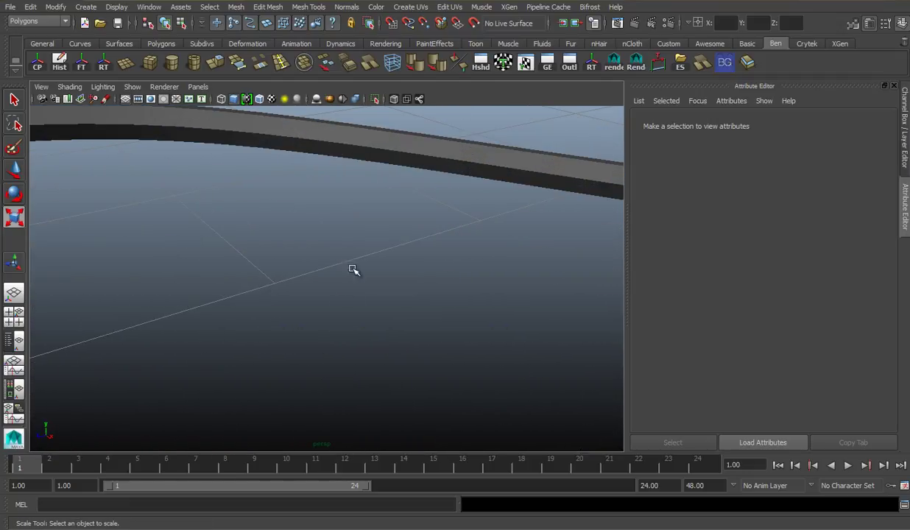
Frame the cable mesh and inspect the shading of its faces along the loop
click(344, 135)
key(f)
click(377, 305)
alt+middle_drag(378, 305, 386, 220)
alt+drag(386, 220, 495, 280)
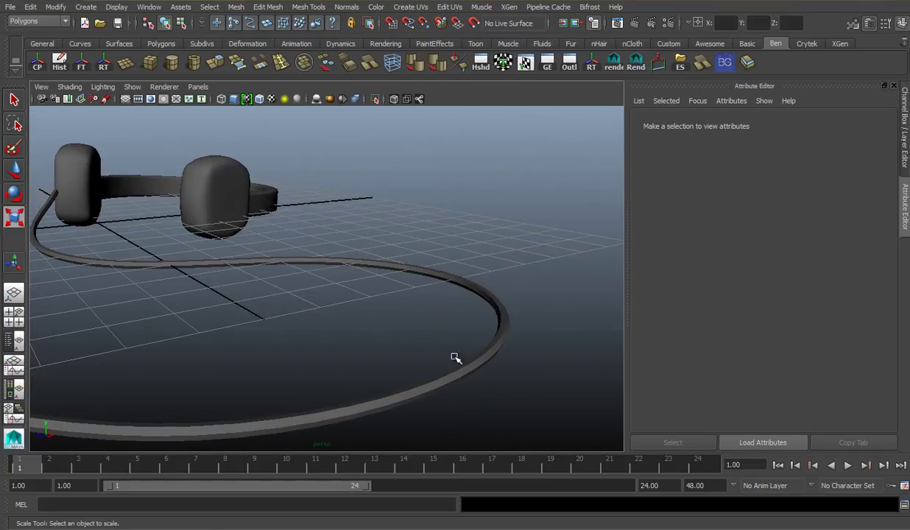
alt+middle_drag(455, 358, 497, 282)
alt+drag(405, 317, 428, 324)
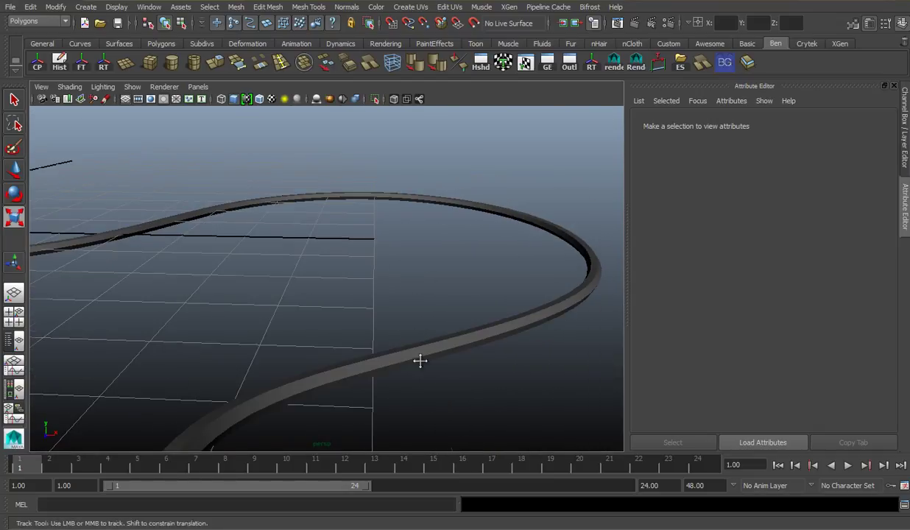
alt+middle_drag(420, 361, 488, 318)
alt+drag(384, 364, 361, 377)
Soften all edges of the cable mesh with Soften Edge
click(407, 326)
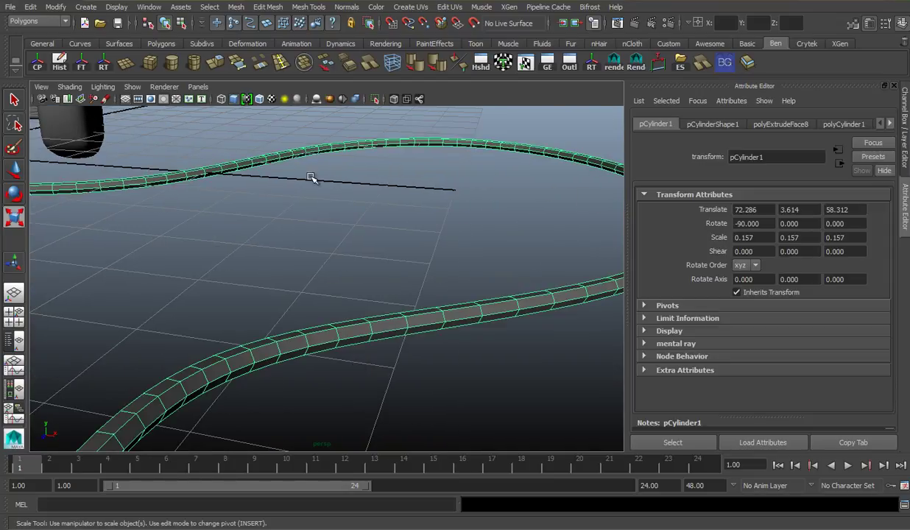
scroll(311, 177, down, 5)
alt+drag(311, 191, 283, 324)
alt+middle_drag(254, 244, 368, 285)
scroll(364, 341, up, 2)
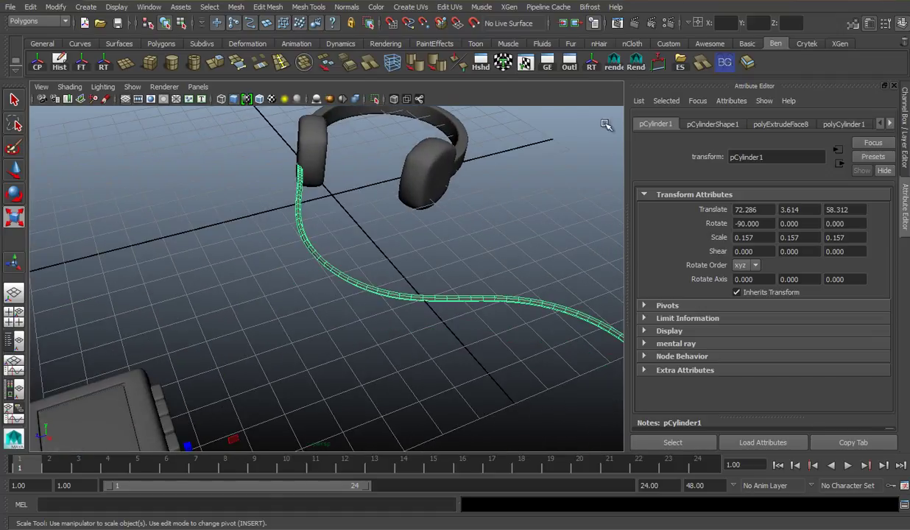
click(345, 7)
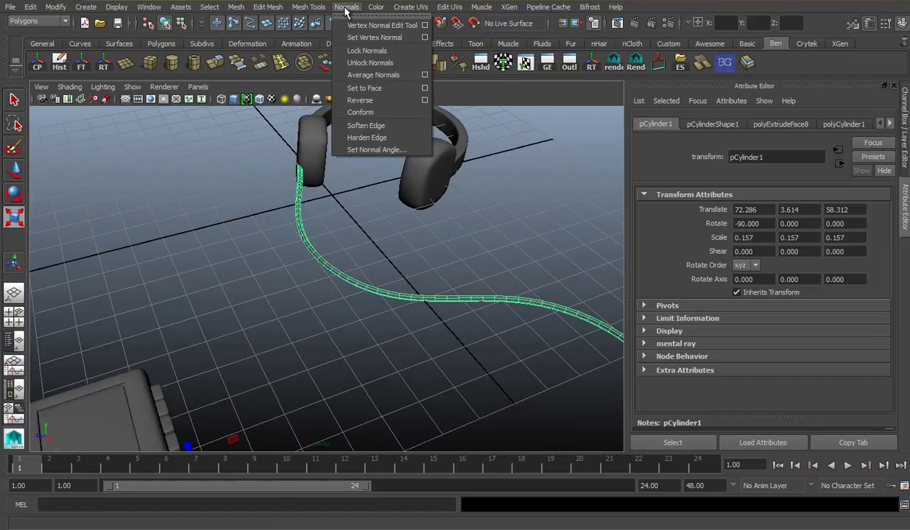
click(388, 129)
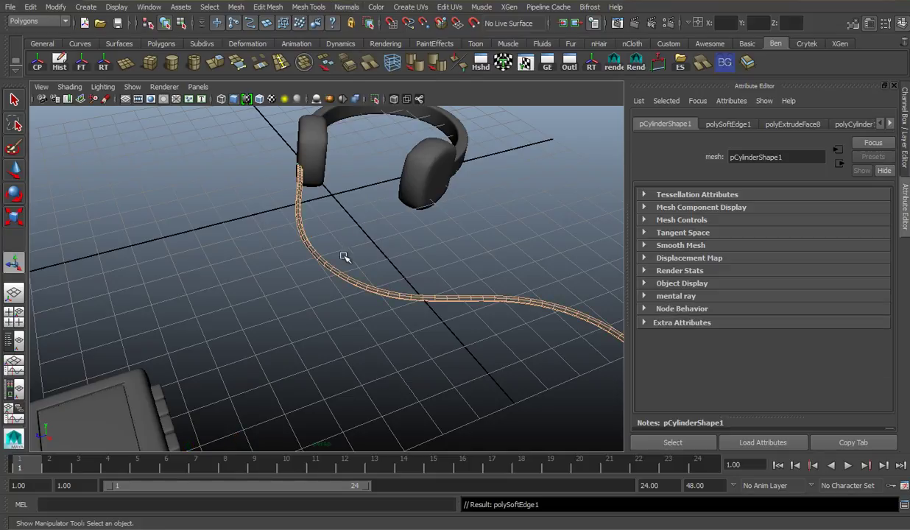
Return the edge-softened cable mesh to object mode and clear the selection
right_drag(342, 258, 390, 236)
click(396, 324)
alt+middle_drag(396, 324, 348, 193)
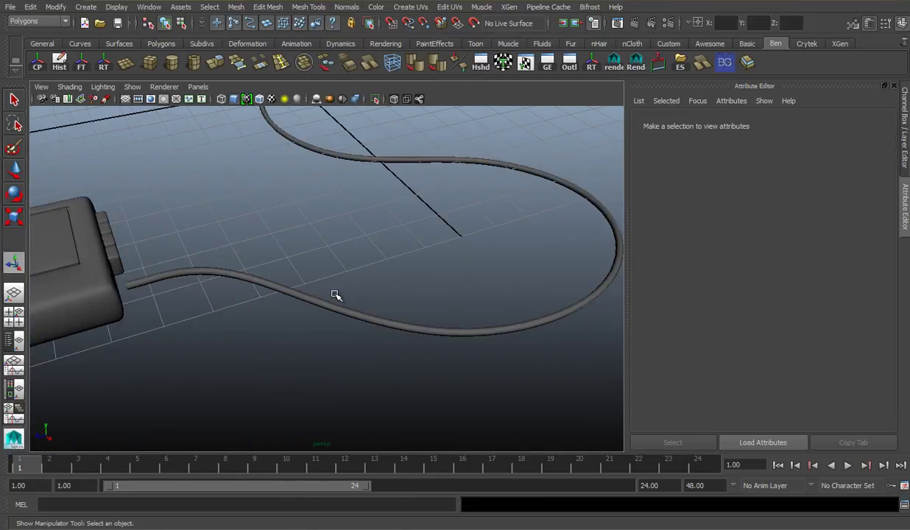
Examine the softened shading along the cable, from the loop to its end beside the player
scroll(332, 297, up, 5)
alt+middle_drag(271, 296, 346, 299)
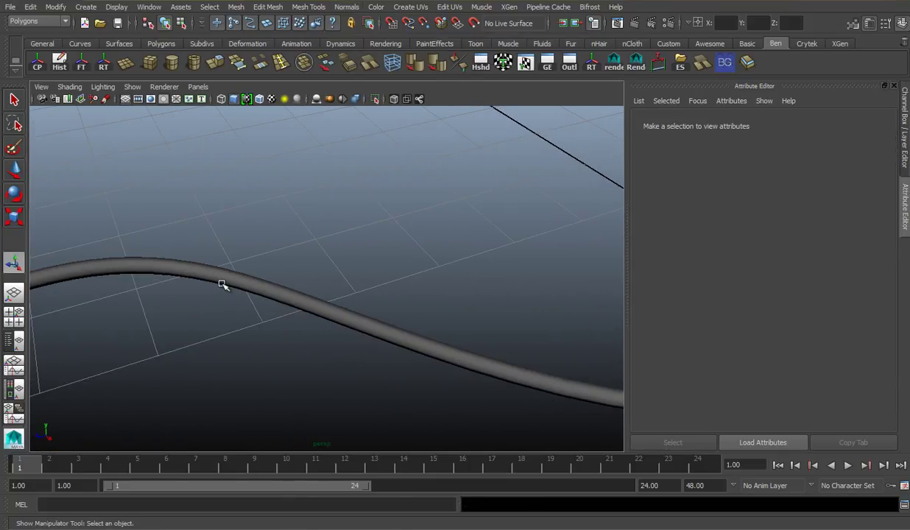
alt+drag(242, 304, 237, 260)
click(260, 284)
click(288, 267)
alt+middle_drag(238, 260, 287, 262)
scroll(274, 282, down, 3)
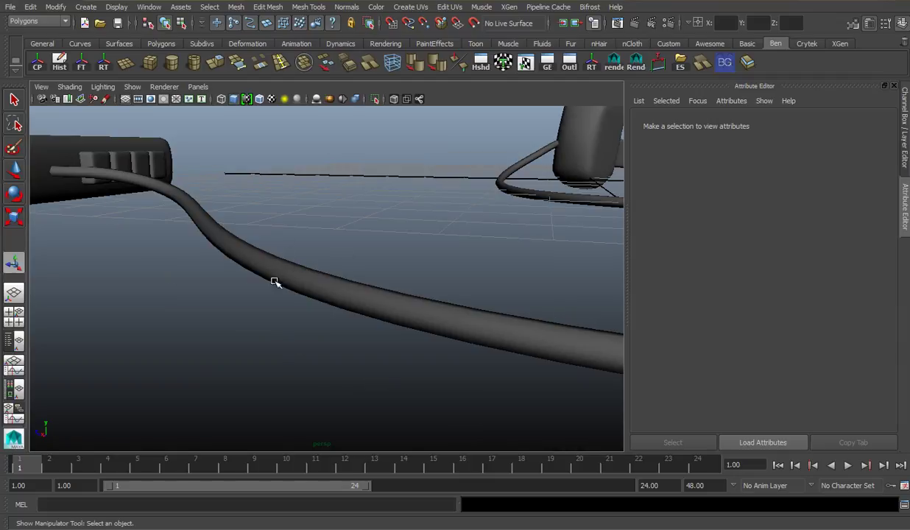
mouse_move(329, 263)
alt+right_down()
mouse_move(254, 262)
mouse_move(339, 277)
alt+right_up()
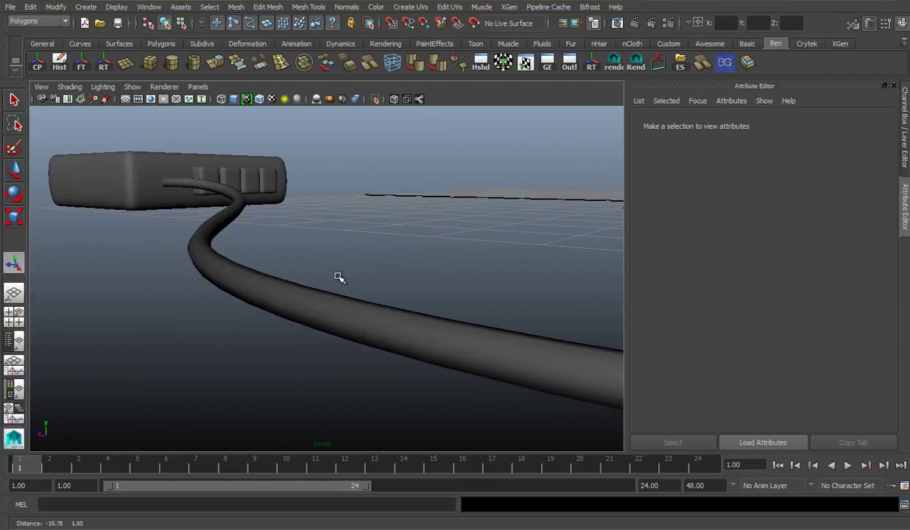
alt+middle_drag(197, 243, 361, 330)
scroll(350, 317, up, 5)
mouse_move(349, 317)
alt+mouse_down()
mouse_move(335, 327)
mouse_move(354, 317)
alt+mouse_up()
scroll(421, 257, up, 3)
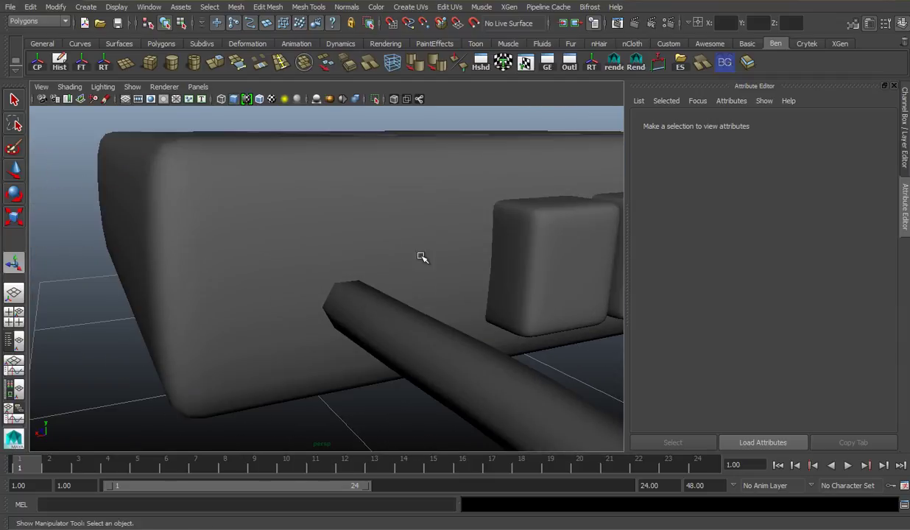
alt+drag(408, 292, 453, 298)
alt+middle_drag(446, 302, 387, 283)
Check where the cable's end meets the player, then review the whole run to the headphones
click(377, 300)
scroll(472, 296, down, 5)
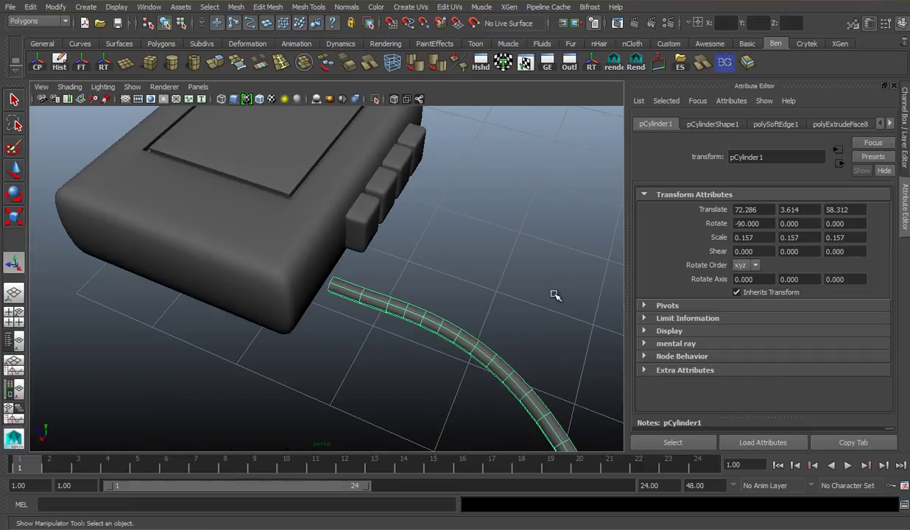
click(555, 294)
alt+middle_drag(450, 305, 354, 259)
scroll(354, 259, down, 6)
alt+drag(379, 273, 435, 271)
alt+middle_drag(427, 278, 343, 292)
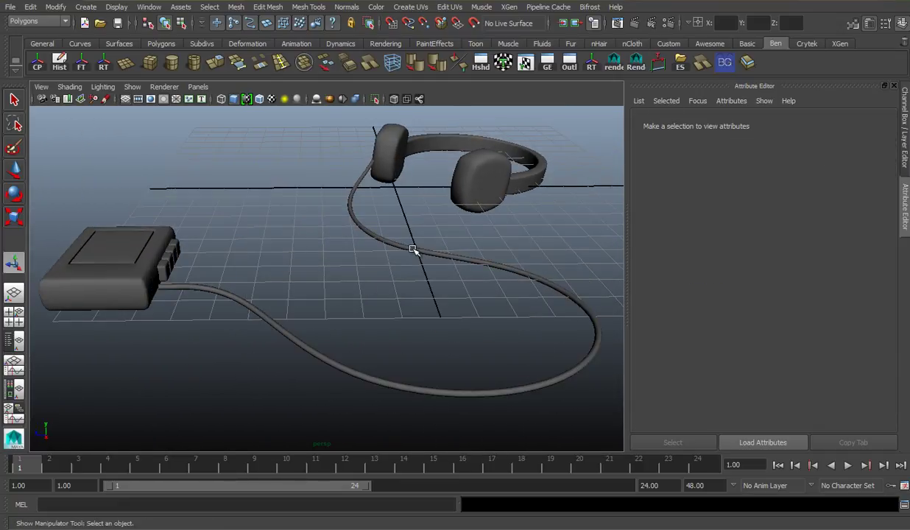
Select the cable mesh and examine its segment spacing through the bends near the headphones
click(414, 249)
alt+drag(353, 252, 402, 294)
alt+middle_drag(319, 224, 362, 337)
alt+drag(362, 338, 415, 258)
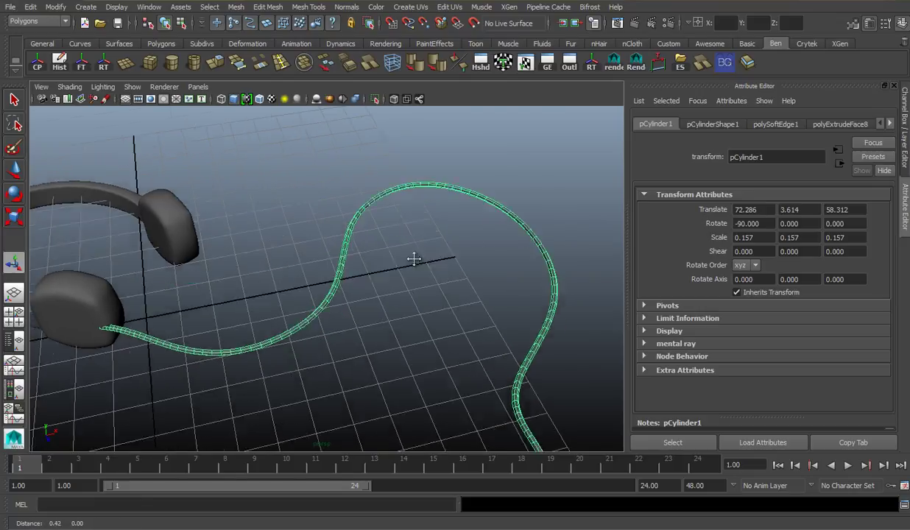
alt+middle_drag(415, 258, 432, 223)
scroll(389, 273, up, 6)
scroll(390, 273, down, 6)
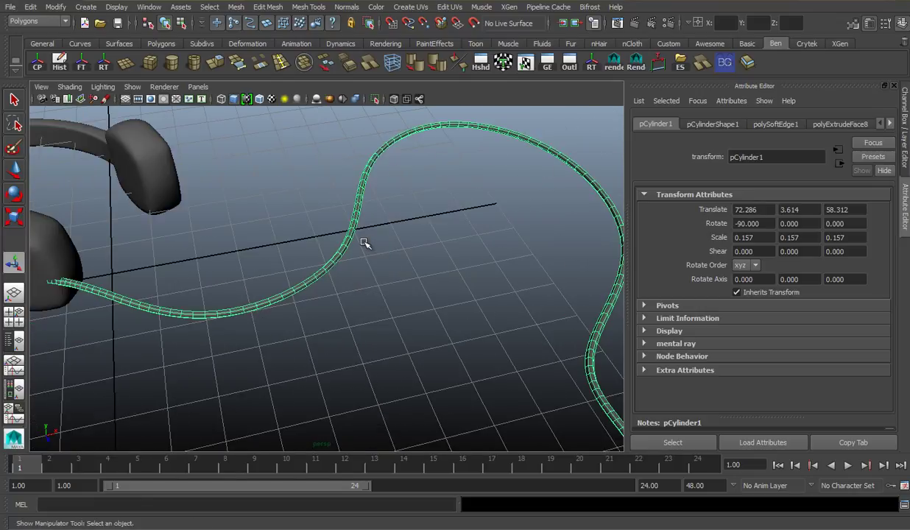
scroll(367, 243, down, 3)
alt+drag(396, 226, 338, 246)
scroll(340, 247, up, 5)
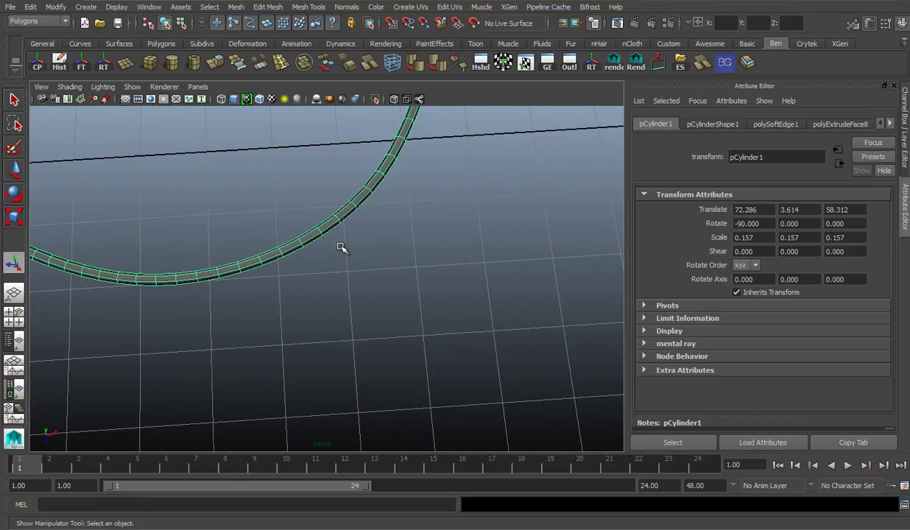
scroll(344, 287, down, 5)
mouse_move(341, 297)
alt+mouse_down()
mouse_move(331, 242)
mouse_move(315, 268)
mouse_move(348, 283)
mouse_move(325, 257)
mouse_move(358, 289)
mouse_move(351, 287)
alt+mouse_up()
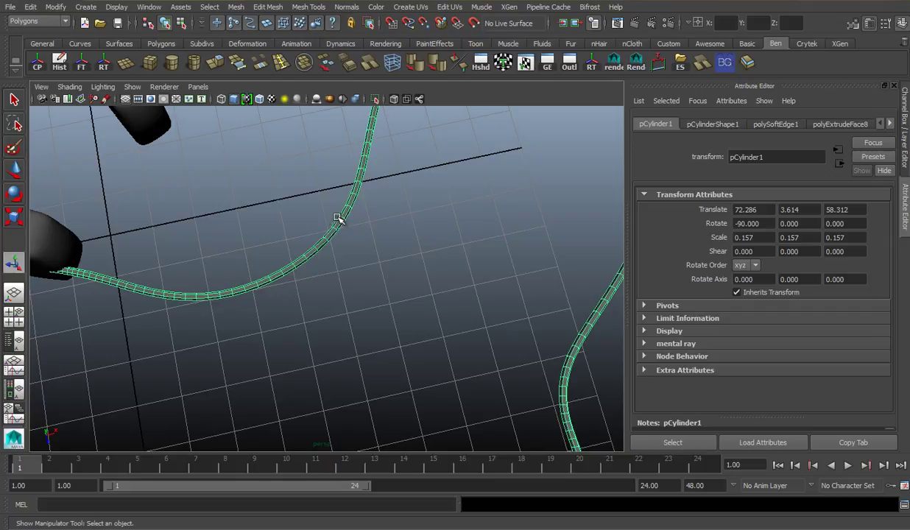
Switch the viewport to wireframe, select the path curve inside the cable, and compare it with the mesh segments
scroll(335, 250, up, 4)
key(4)
alt+middle_drag(311, 254, 358, 293)
scroll(358, 294, up, 5)
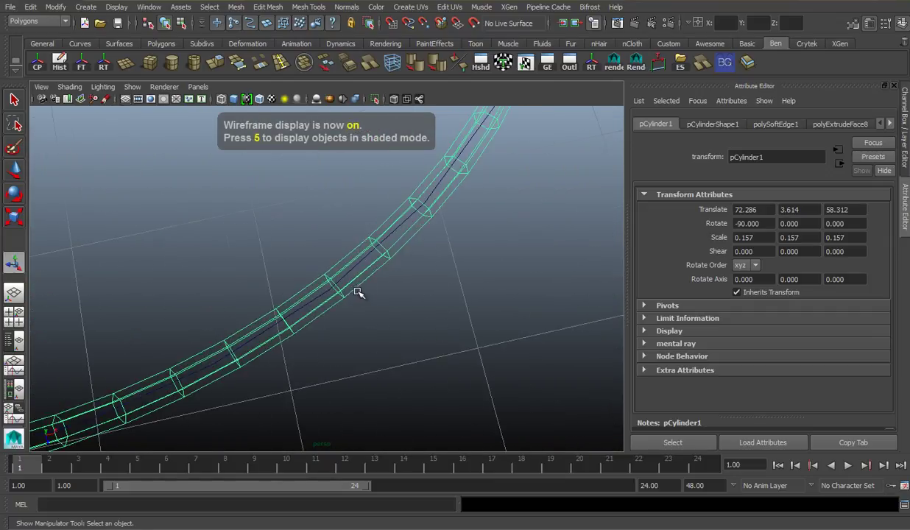
alt+drag(358, 292, 353, 269)
click(354, 273)
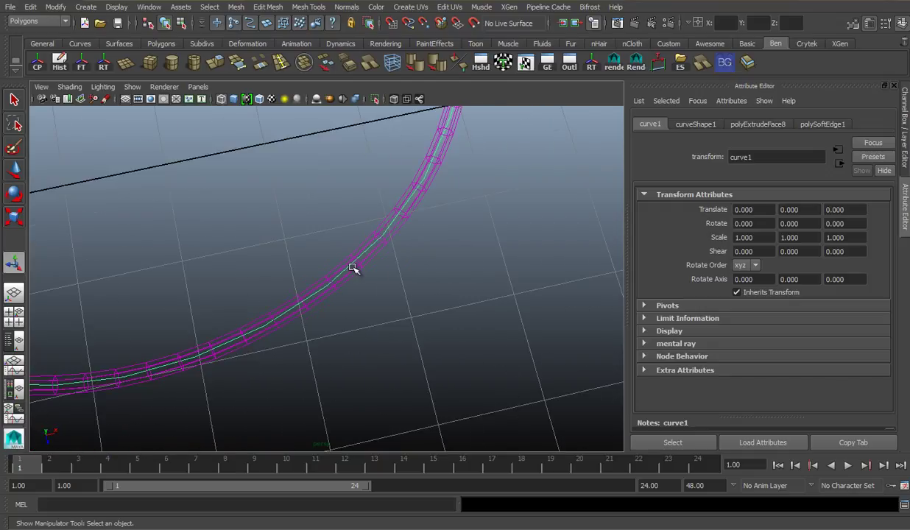
scroll(349, 265, up, 4)
scroll(436, 197, down, 9)
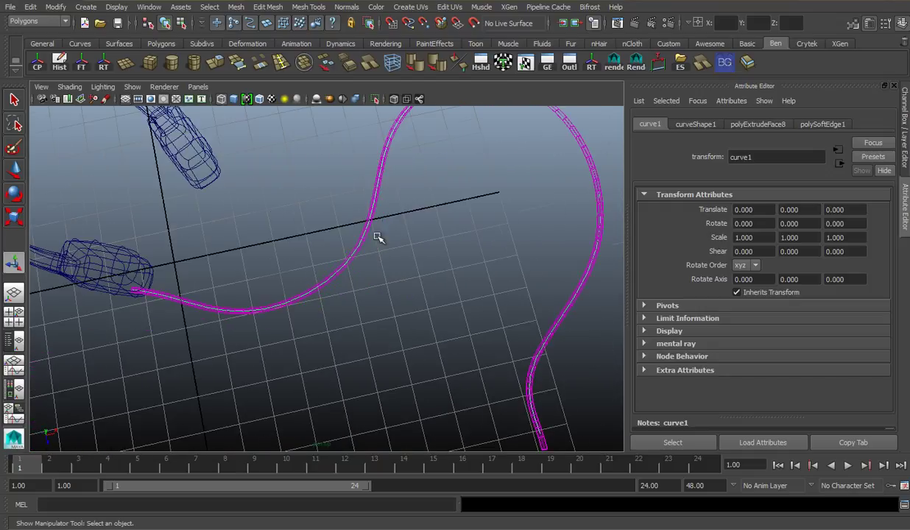
scroll(442, 166, up, 9)
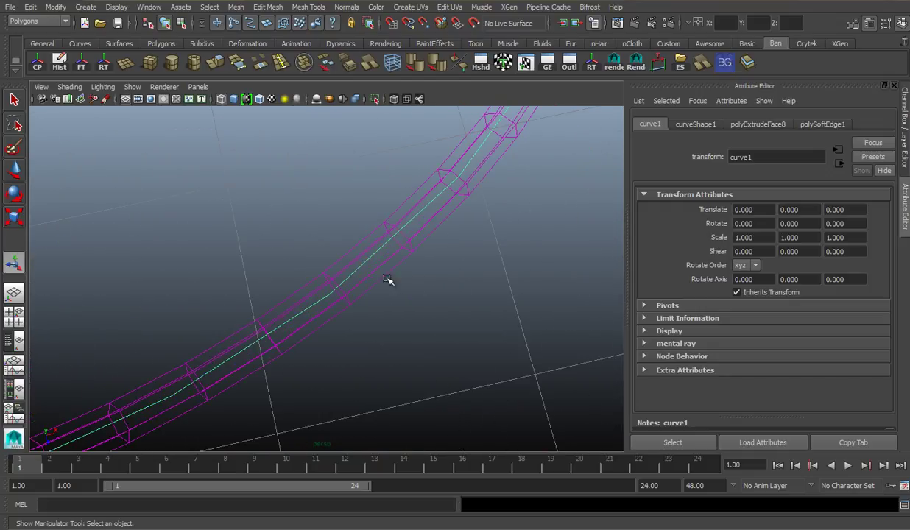
alt+drag(354, 307, 342, 296)
scroll(361, 299, up, 2)
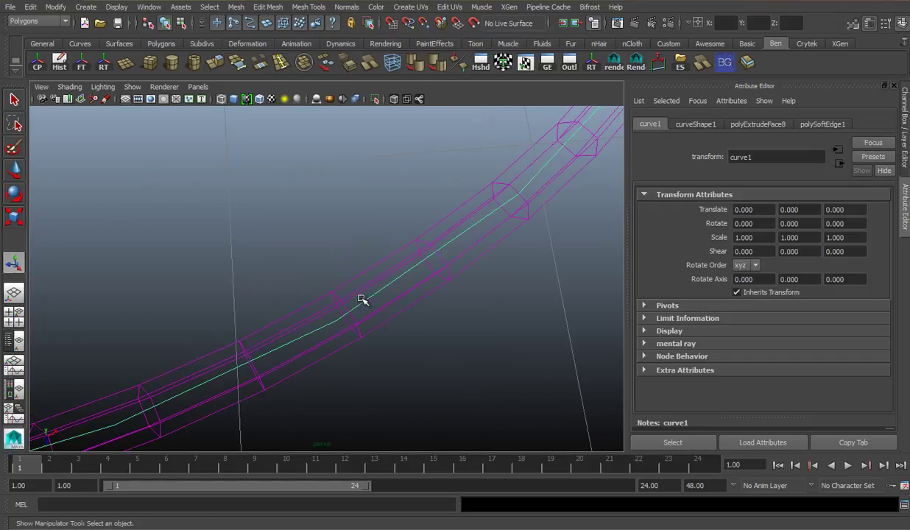
Show the path curve's control vertices and move the one at the bend between the headphones and the large loop
right_click(369, 301)
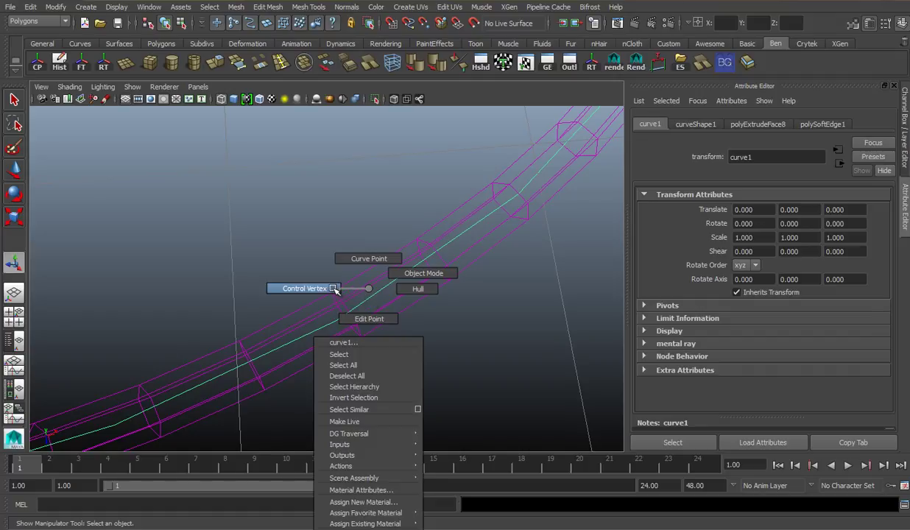
right_drag(333, 289, 330, 288)
scroll(358, 272, down, 10)
alt+middle_drag(394, 238, 370, 267)
scroll(370, 268, up, 4)
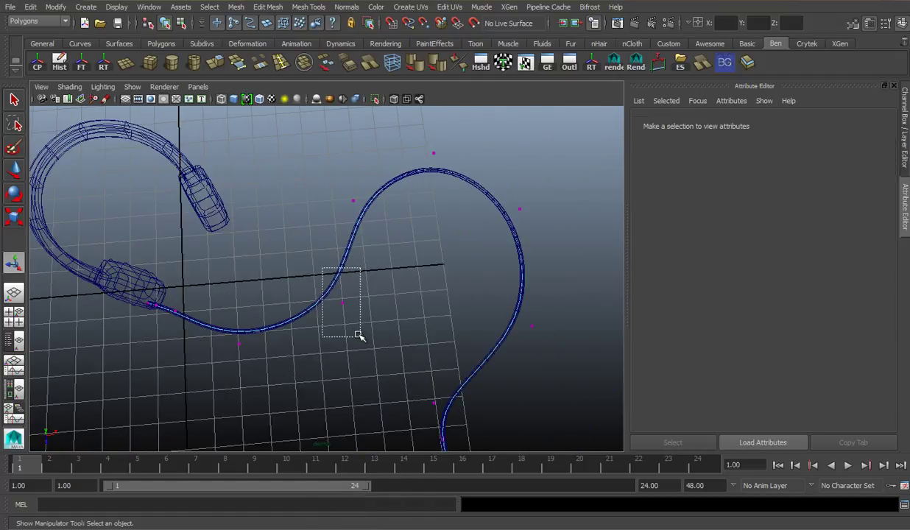
drag(360, 336, 360, 334)
scroll(359, 331, up, 3)
key(w)
drag(398, 360, 406, 338)
scroll(395, 324, down, 6)
alt+middle_drag(377, 307, 349, 320)
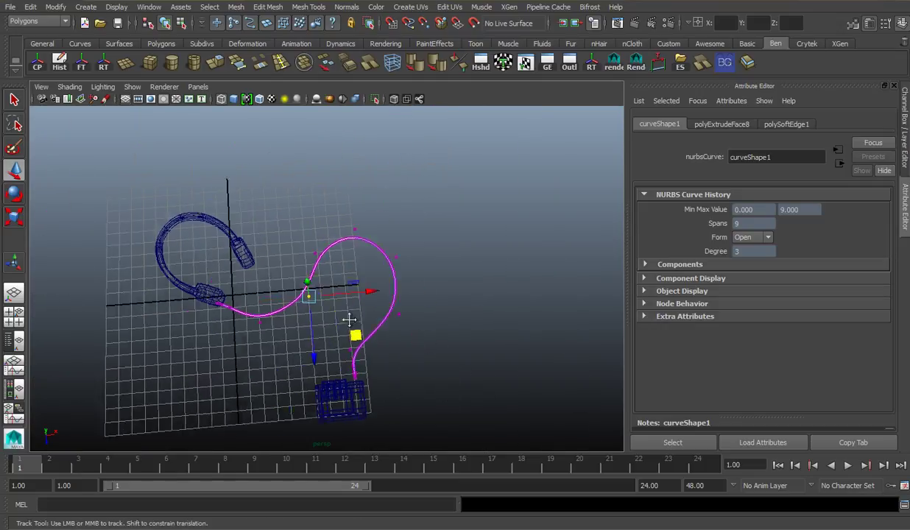
Reshape the cable's large loop by moving the control vertices on its outer side, its crest, and its headphone side
scroll(349, 319, up, 5)
drag(470, 271, 507, 259)
click(314, 164)
drag(361, 198, 367, 166)
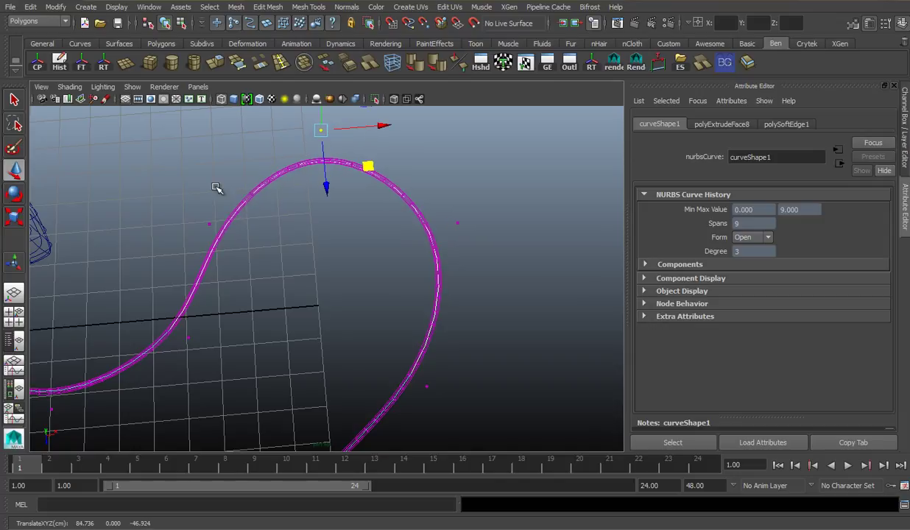
click(209, 224)
drag(251, 262, 364, 196)
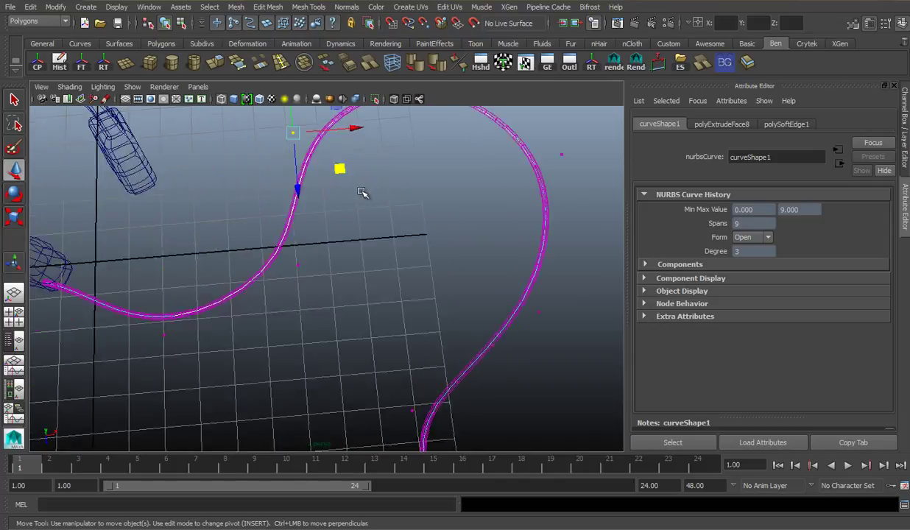
Select the reshaped cable mesh and return the viewport to shaded display
click(212, 308)
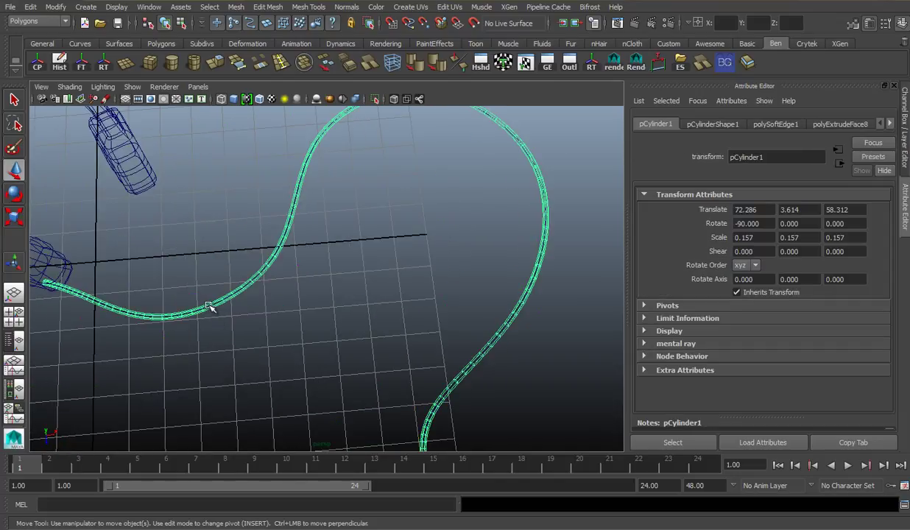
alt+right_drag(255, 257, 337, 249)
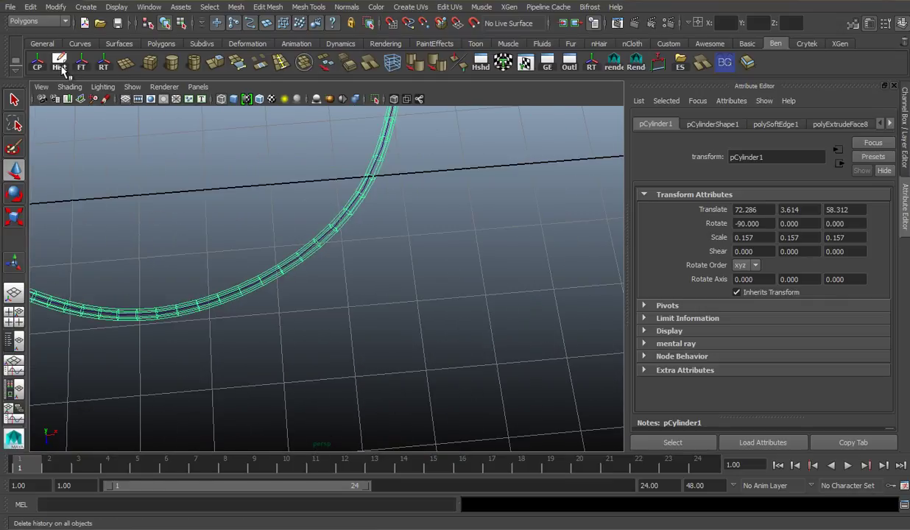
key(f)
alt+right_drag(304, 247, 390, 268)
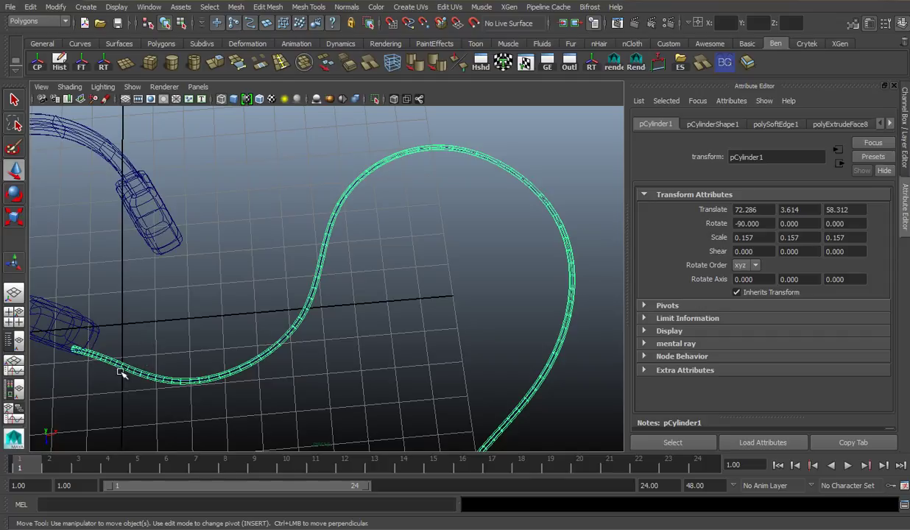
alt+drag(120, 372, 252, 310)
key(5)
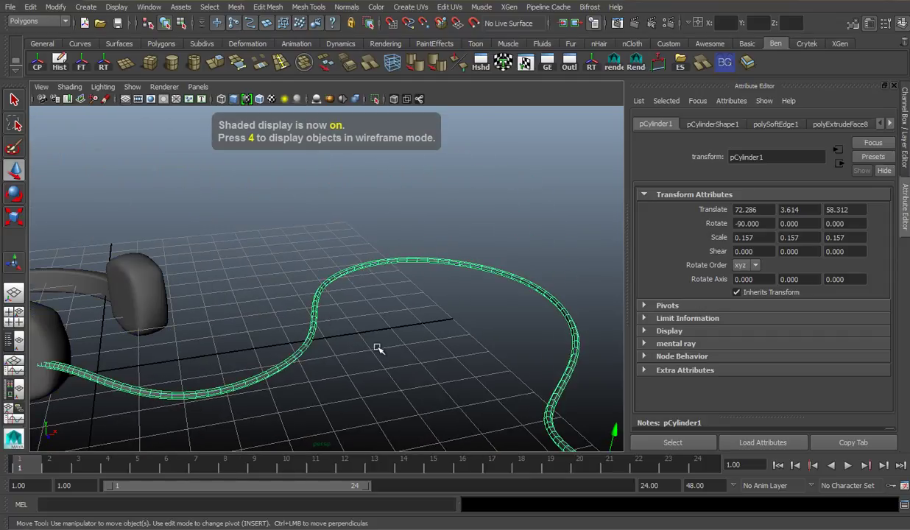
Deselect the cable and inspect its reshaped run between the headphones and the player
click(389, 347)
mouse_move(398, 300)
alt+mouse_down()
mouse_move(443, 233)
mouse_move(425, 293)
alt+mouse_up()
alt+right_drag(425, 293, 378, 299)
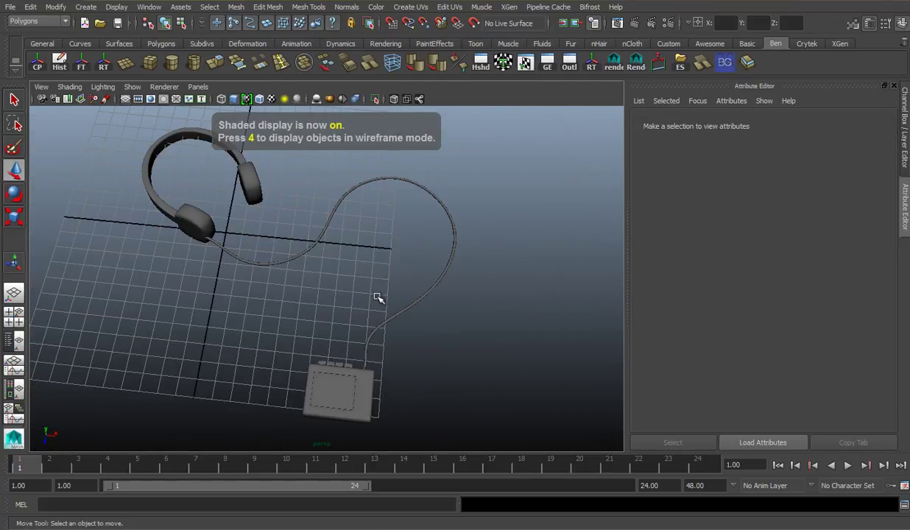
alt+drag(378, 299, 313, 267)
alt+right_drag(313, 267, 300, 340)
alt+drag(299, 339, 296, 318)
alt+middle_drag(296, 318, 321, 340)
alt+drag(321, 339, 190, 309)
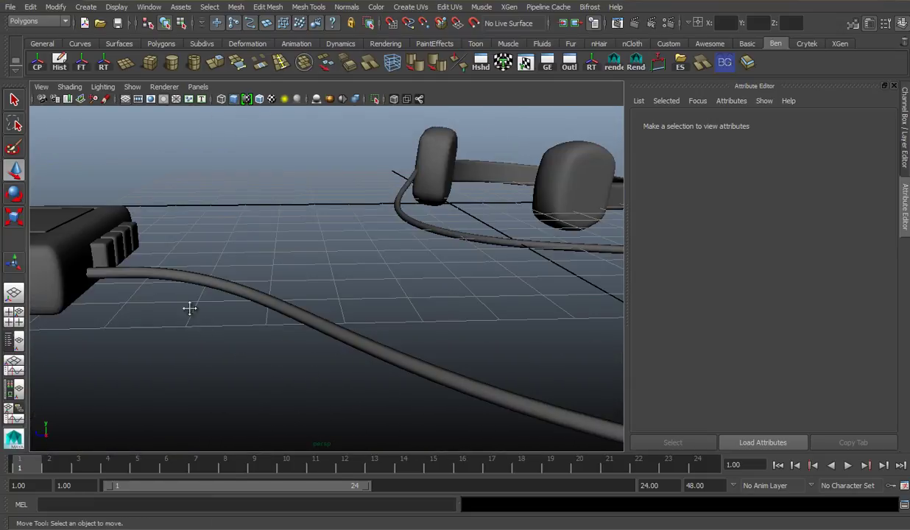
Move the whole player group along Z to 1.415 so its side meets the cable's end, and deselect it
scroll(193, 312, up, 3)
click(197, 316)
key(Up)
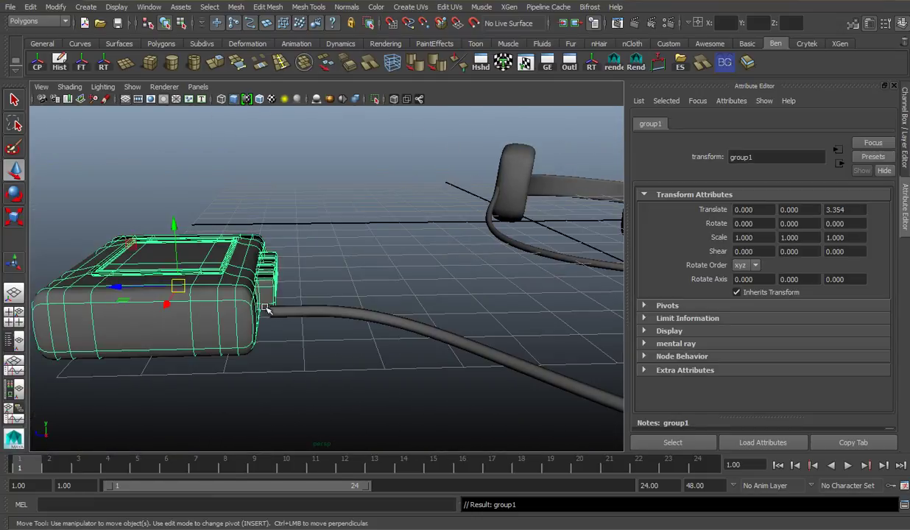
drag(113, 288, 134, 291)
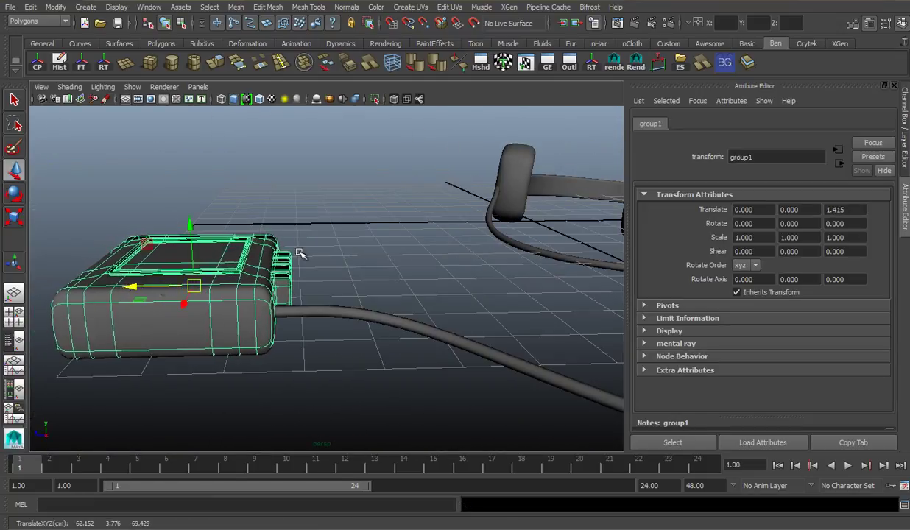
click(450, 223)
alt+drag(451, 265, 481, 289)
scroll(481, 288, up, 5)
alt+middle_drag(482, 289, 391, 332)
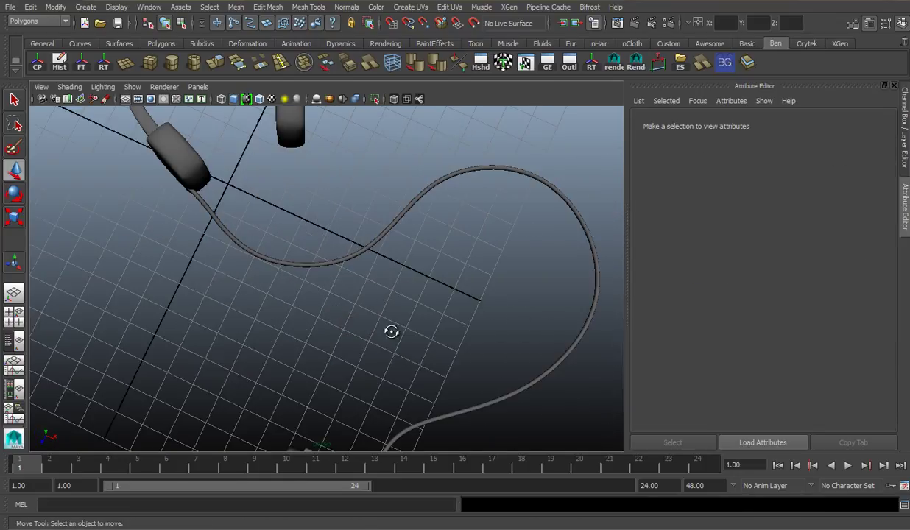
alt+drag(392, 331, 433, 265)
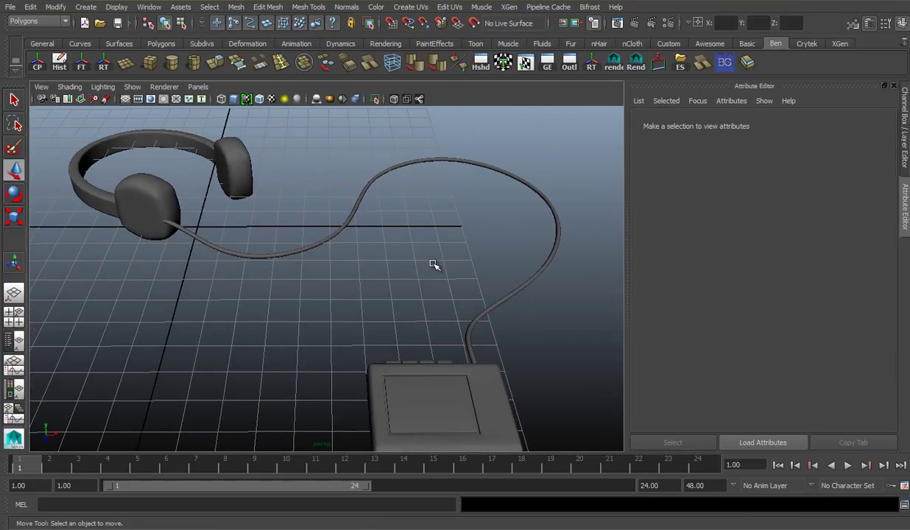